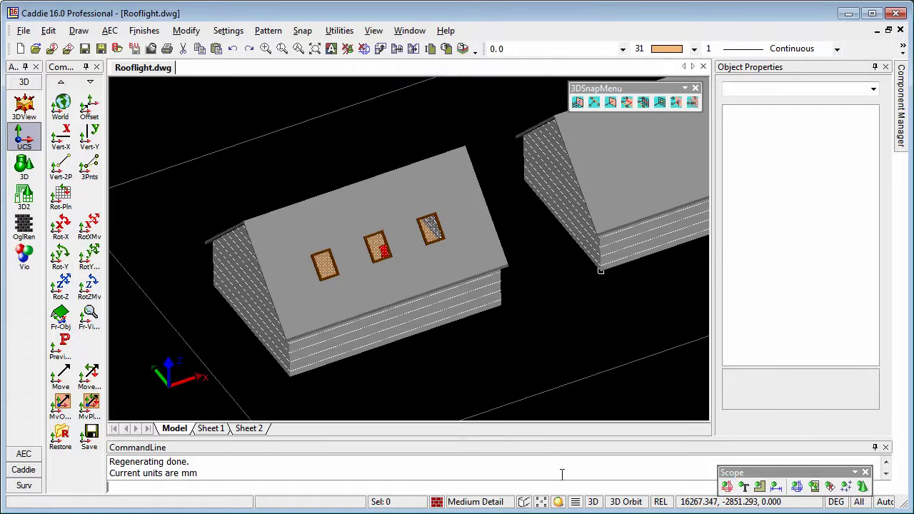
- Examine the finished rooflights on the first house and the plain pitched roof of the neighbouring house from several angles
{"action": "scroll", "coordinate": [445, 285], "scroll_direction": "up", "scroll_amount": 8}
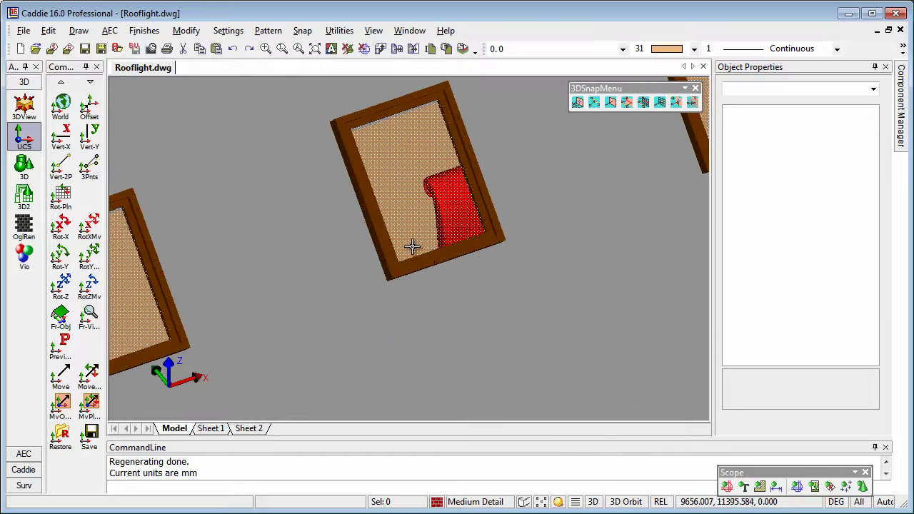
{"action": "middle_click_drag", "start_coordinate": [424, 266], "coordinate": [447, 294], "text": "shift"}
{"action": "scroll", "coordinate": [535, 299], "scroll_direction": "down", "scroll_amount": 8}
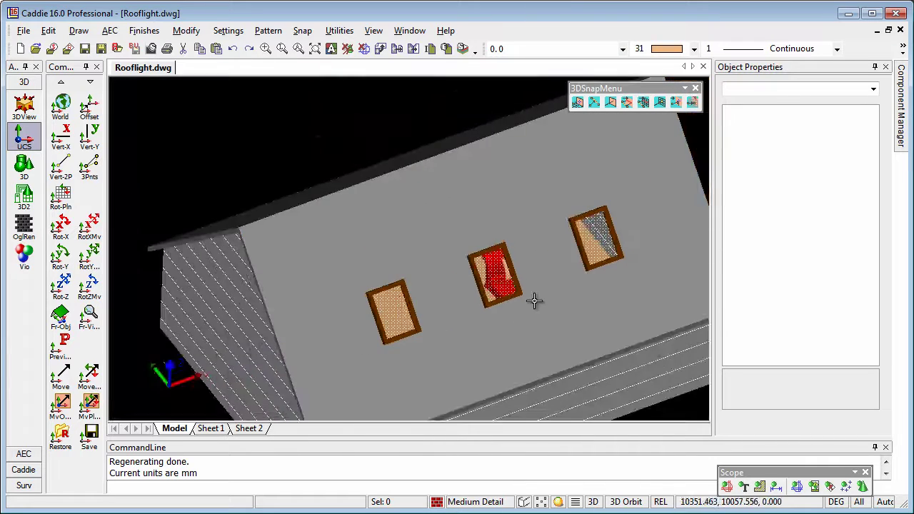
{"action": "middle_click_drag", "start_coordinate": [565, 299], "coordinate": [425, 293]}
{"action": "middle_click_drag", "start_coordinate": [492, 270], "coordinate": [406, 304]}
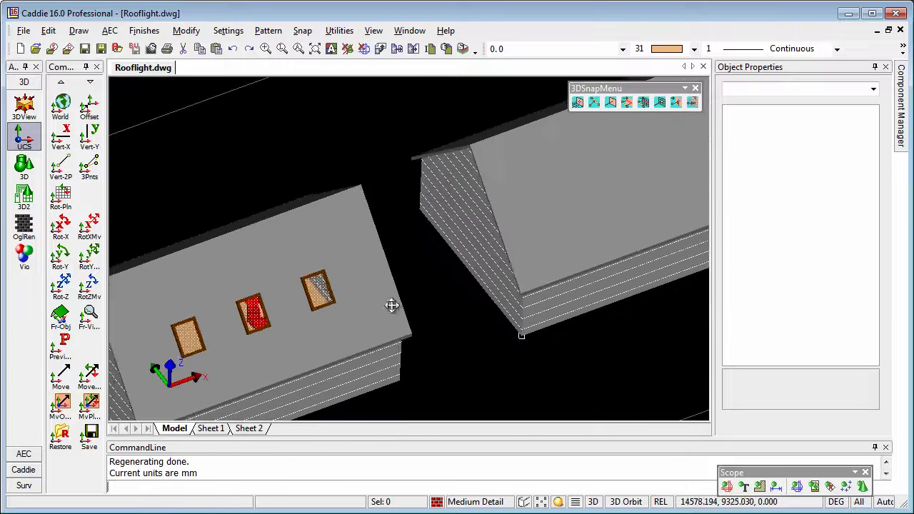
{"action": "left_click", "coordinate": [578, 239]}
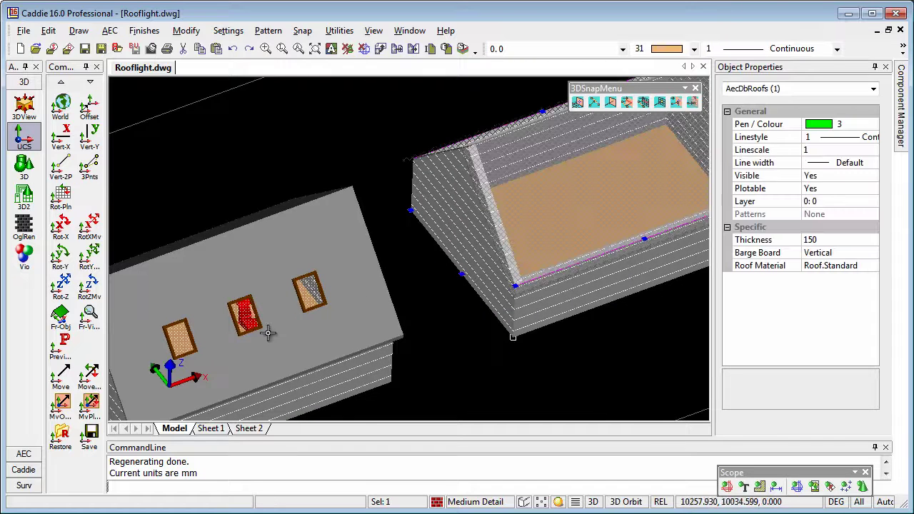
{"action": "middle_click_drag", "start_coordinate": [582, 326], "coordinate": [445, 362]}
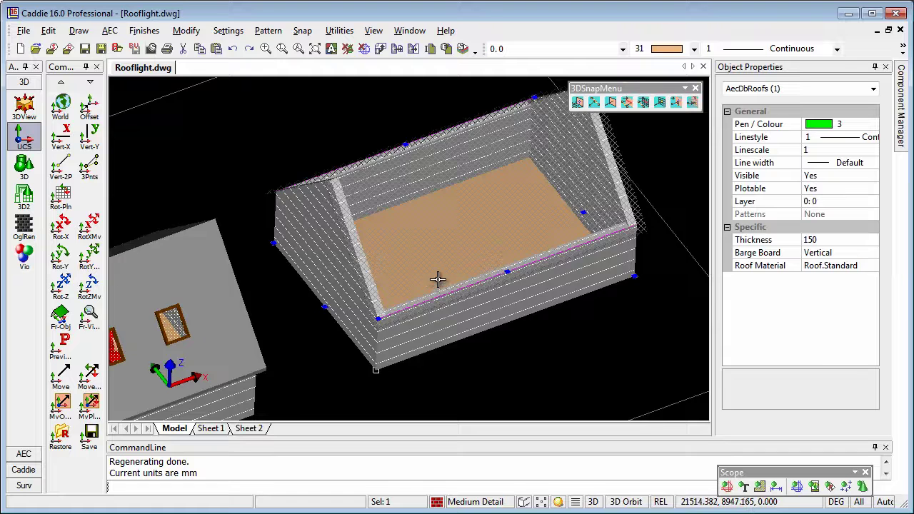
{"action": "scroll", "coordinate": [434, 285], "scroll_direction": "down", "scroll_amount": 3}
{"action": "middle_click_drag", "start_coordinate": [465, 286], "coordinate": [459, 315]}
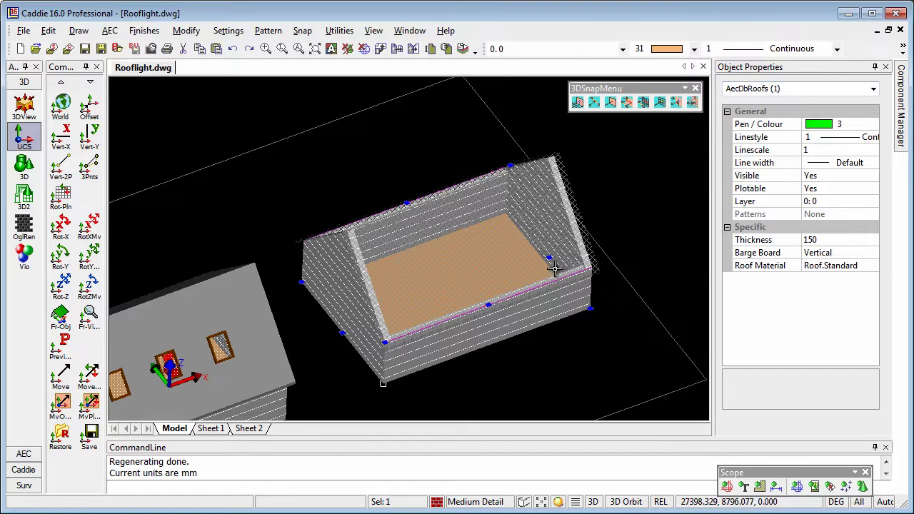
{"action": "middle_click_drag", "start_coordinate": [539, 284], "coordinate": [564, 203], "text": "shift"}
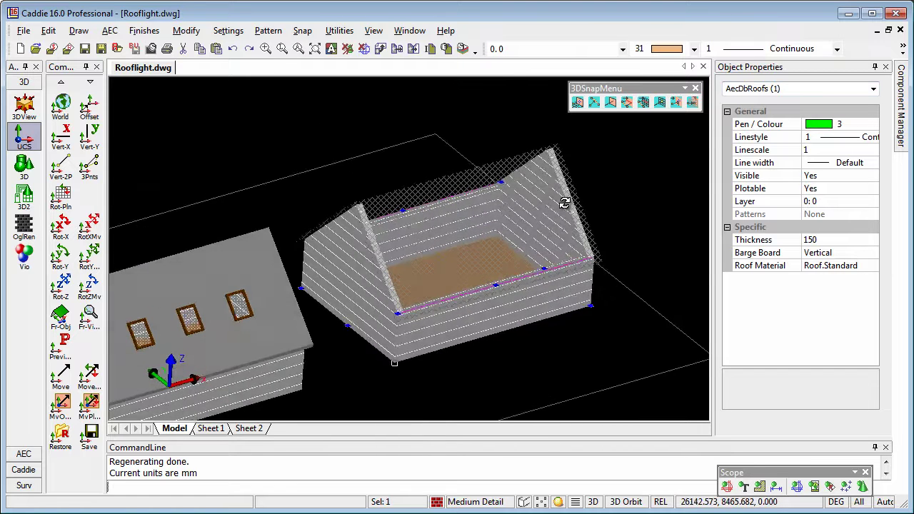
- Convert the plain house's roof to roof slabs and erase the original roof
{"action": "left_click", "coordinate": [24, 453]}
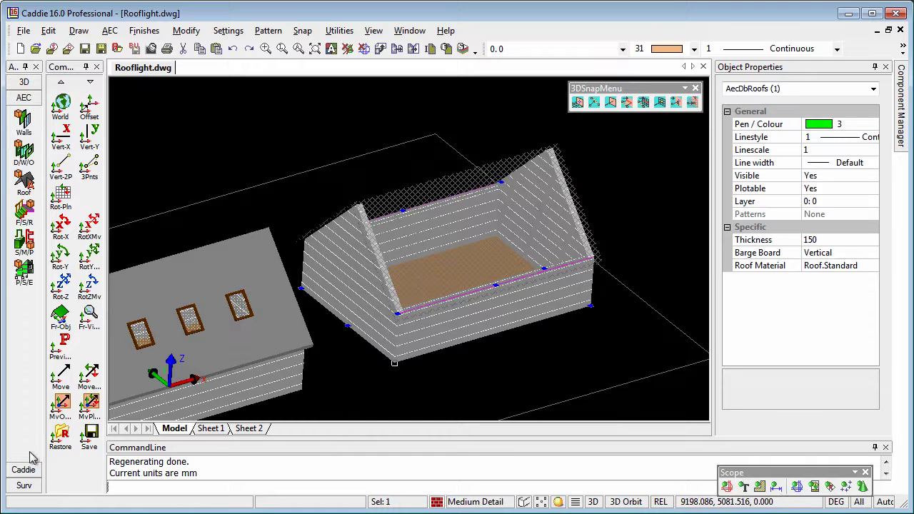
{"action": "left_click", "coordinate": [29, 180]}
{"action": "left_click", "coordinate": [60, 135]}
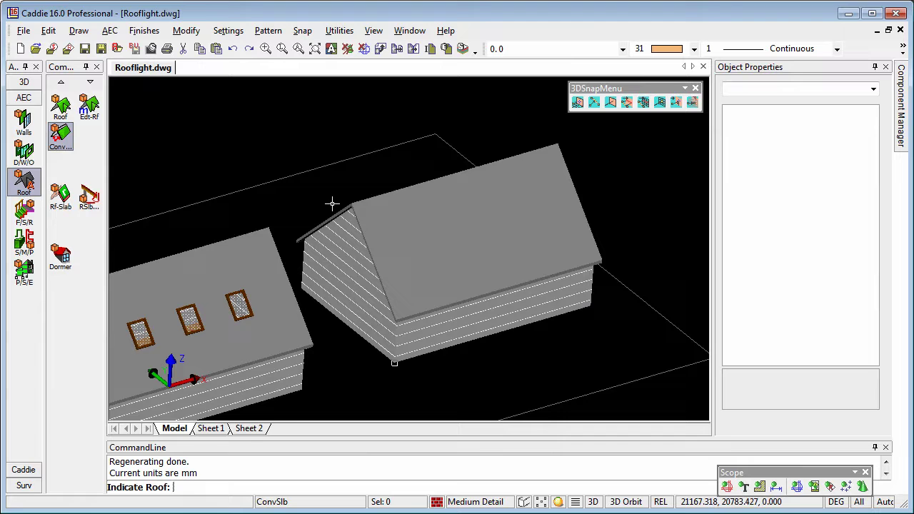
{"action": "left_click", "coordinate": [436, 275]}
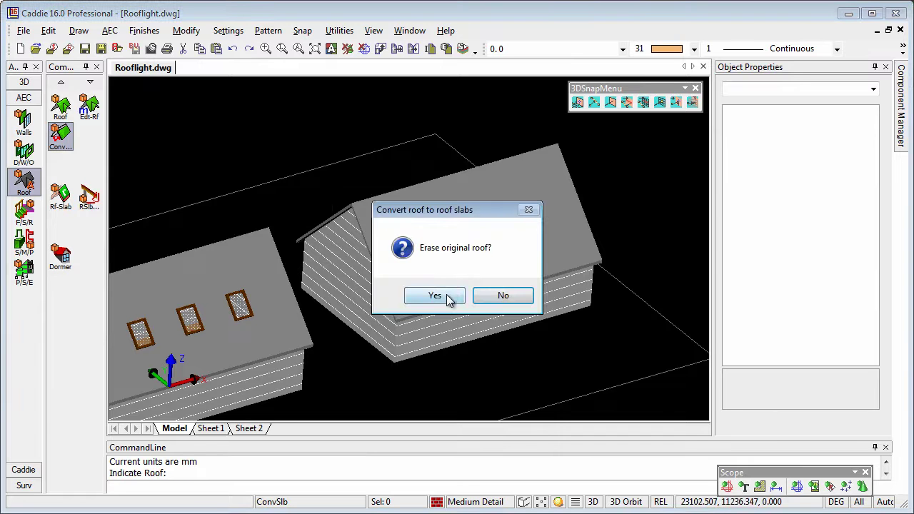
{"action": "left_click", "coordinate": [435, 295]}
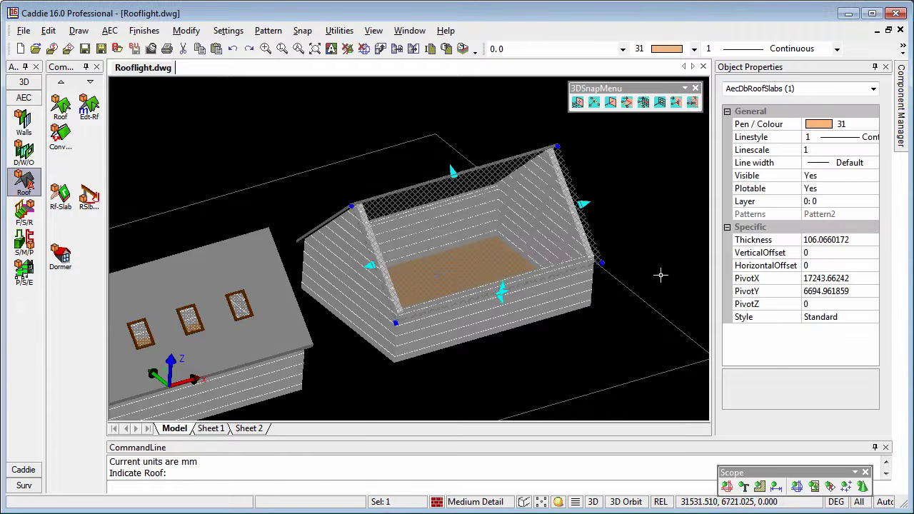
{"action": "left_click", "coordinate": [24, 217]}
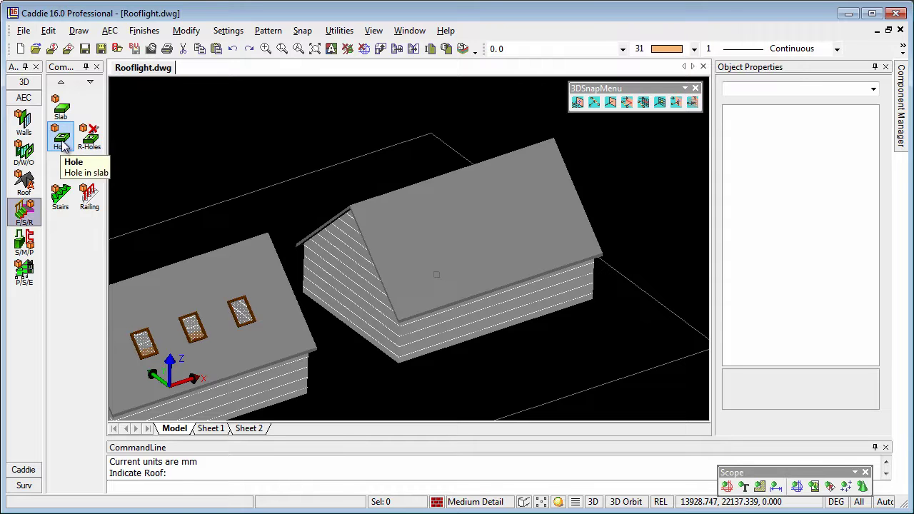
{"action": "scroll", "coordinate": [312, 298], "scroll_direction": "up", "scroll_amount": 3}
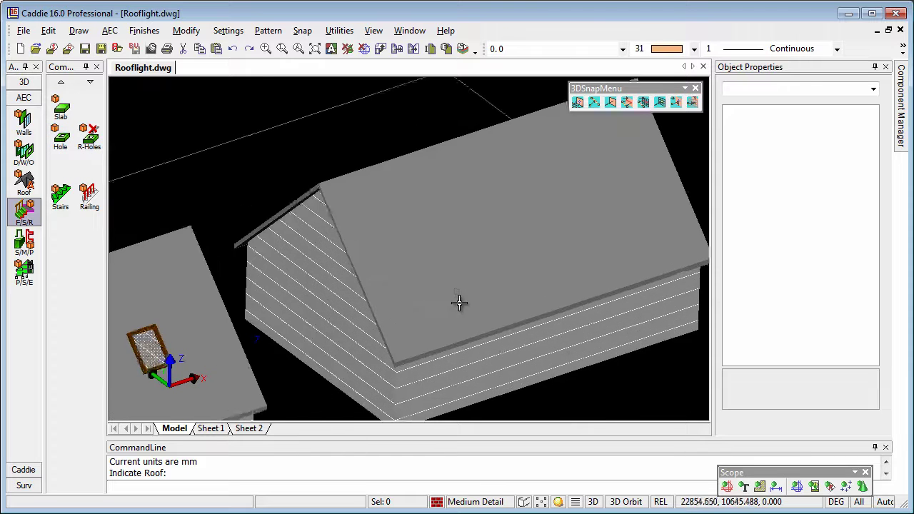
{"action": "middle_click_drag", "start_coordinate": [459, 303], "coordinate": [379, 322]}
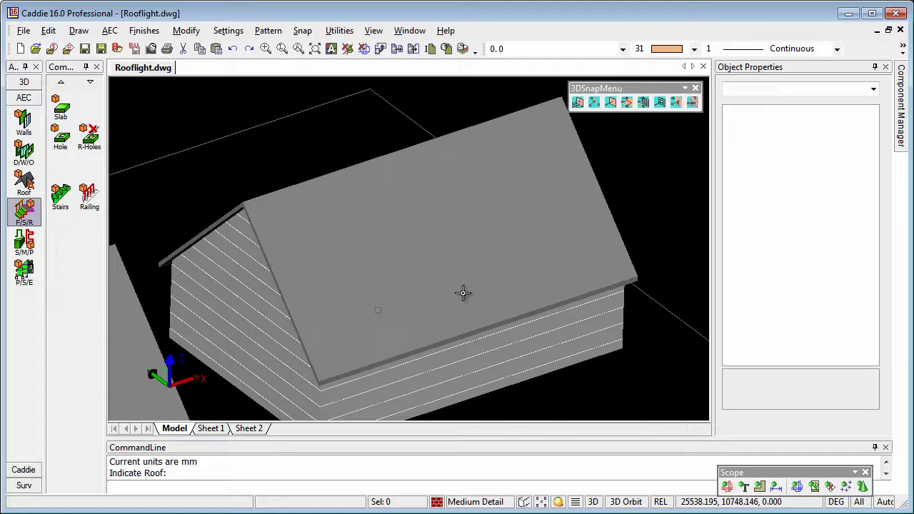
{"action": "scroll", "coordinate": [462, 295], "scroll_direction": "down", "scroll_amount": 4}
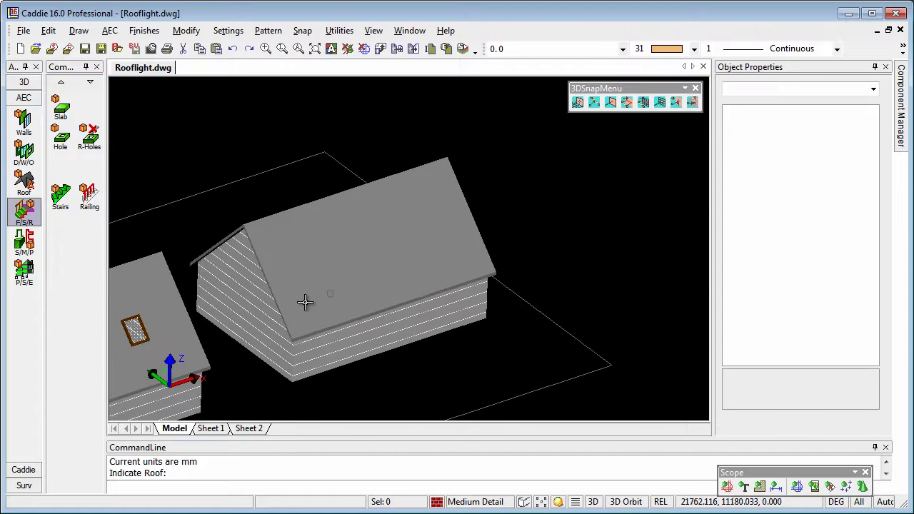
{"action": "middle_click_drag", "start_coordinate": [509, 328], "coordinate": [491, 321]}
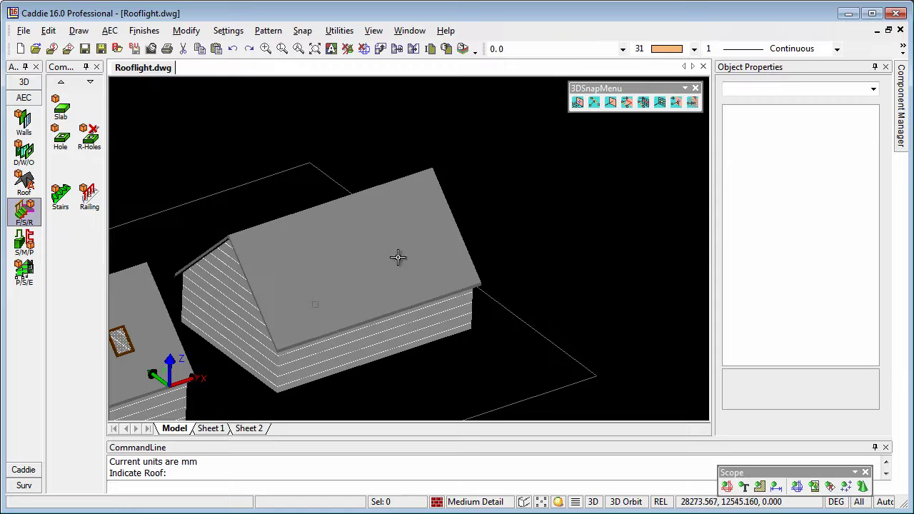
{"action": "middle_click_drag", "start_coordinate": [343, 266], "coordinate": [315, 278]}
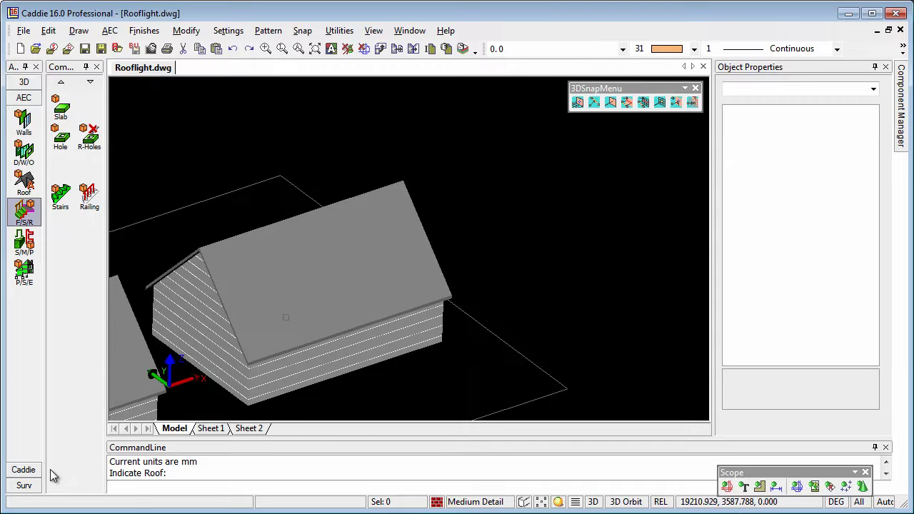
- Set a Vert-X UCS with its origin at the corner of the empty outline beside the second house
{"action": "left_click", "coordinate": [23, 83]}
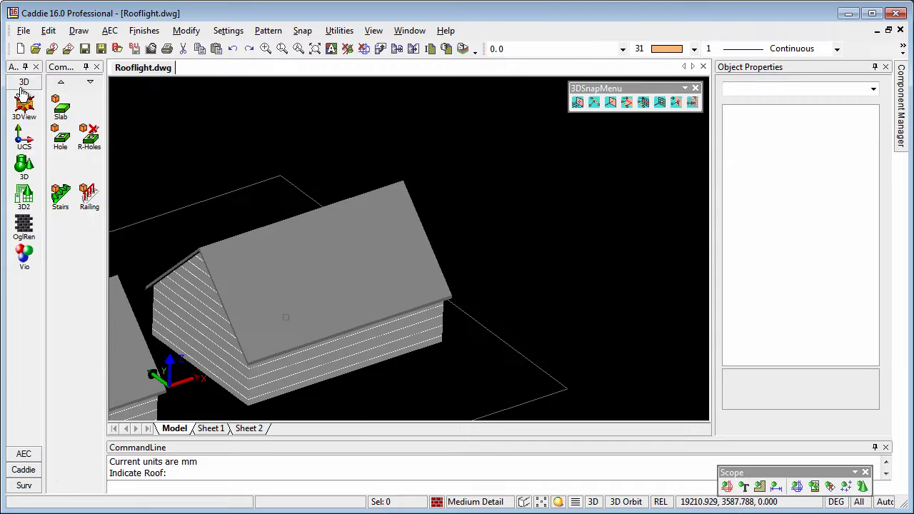
{"action": "left_click", "coordinate": [25, 143]}
{"action": "left_click", "coordinate": [62, 137]}
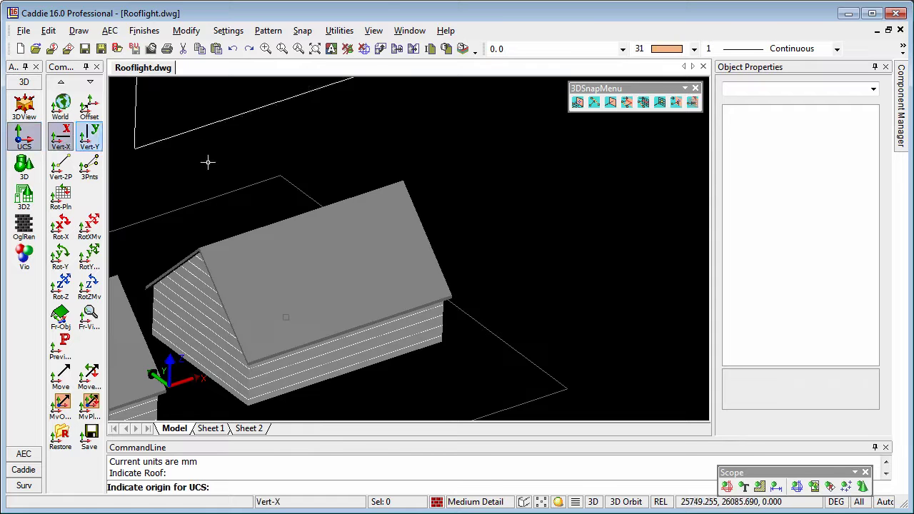
{"action": "scroll", "coordinate": [373, 330], "scroll_direction": "up", "scroll_amount": 2}
{"action": "left_click", "coordinate": [381, 330]}
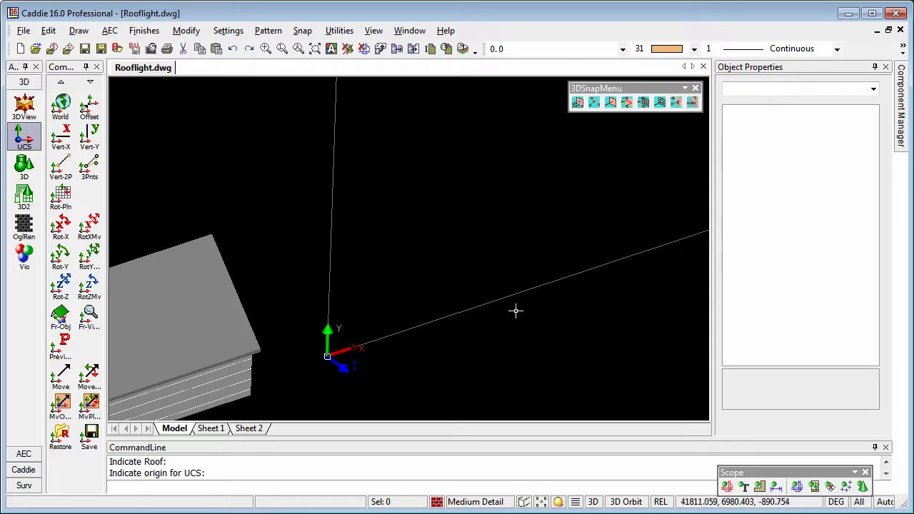
- Draw a quick wall about 12350 mm long inside the outline, using Solid Wall fill style, height 2400 and width 100
{"action": "left_click", "coordinate": [24, 455]}
{"action": "left_click", "coordinate": [24, 121]}
{"action": "left_click", "coordinate": [88, 107]}
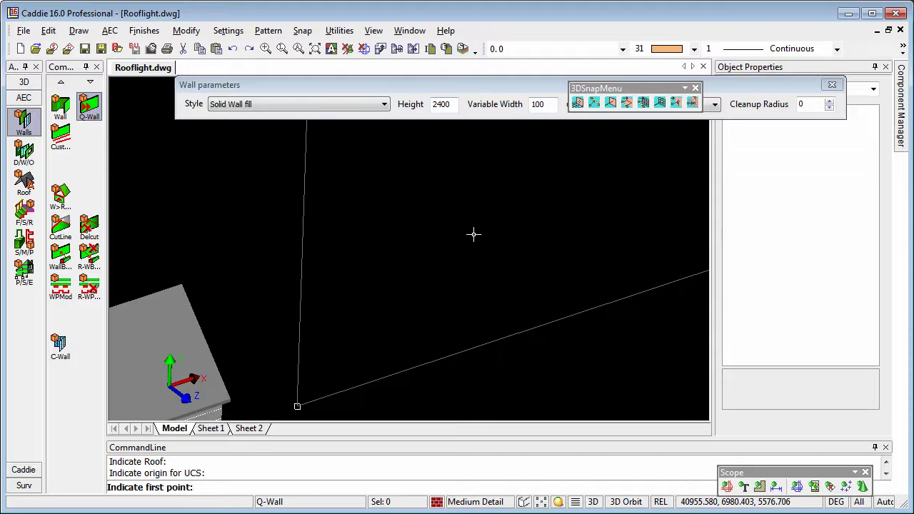
{"action": "middle_click_drag", "start_coordinate": [469, 251], "coordinate": [438, 271]}
{"action": "left_click", "coordinate": [337, 352]}
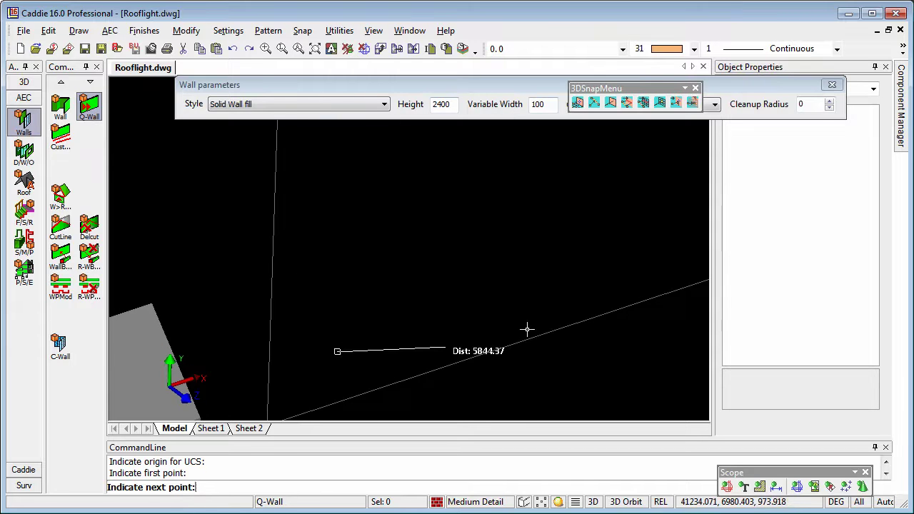
{"action": "left_click", "coordinate": [577, 274]}
{"action": "key", "text": "Escape"}
- Insert one Standard-style window, 1200 high and 900 wide with a centre origin, partway along the new wall
{"action": "scroll", "coordinate": [449, 283], "scroll_direction": "up", "scroll_amount": 4}
{"action": "left_click", "coordinate": [23, 151]}
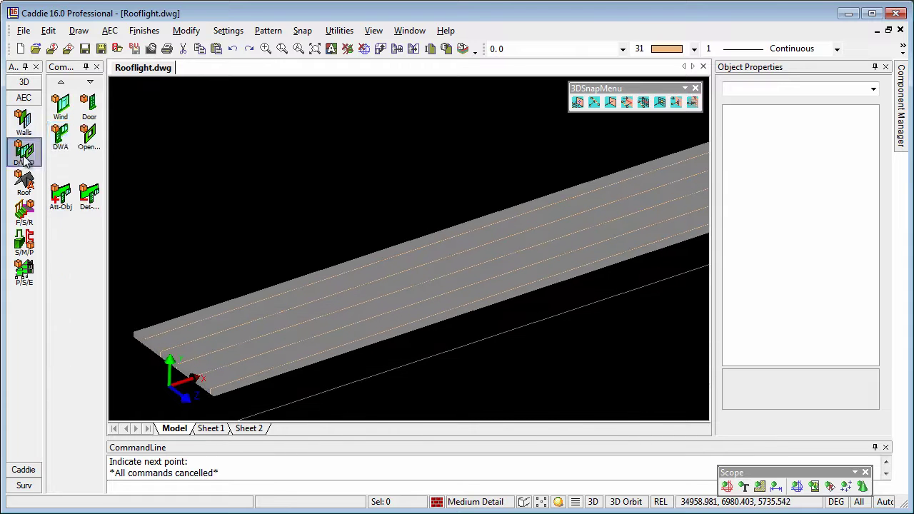
{"action": "left_click", "coordinate": [60, 105]}
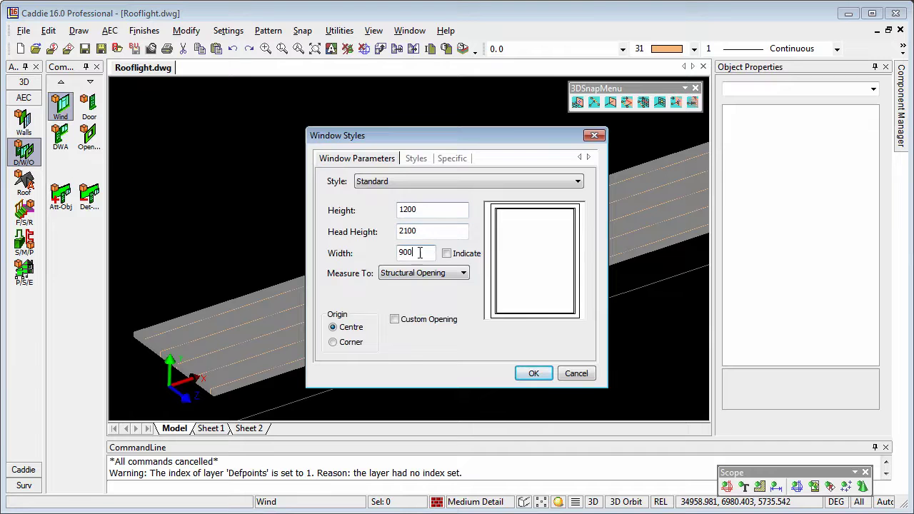
{"action": "left_click", "coordinate": [536, 372]}
{"action": "left_click", "coordinate": [441, 230]}
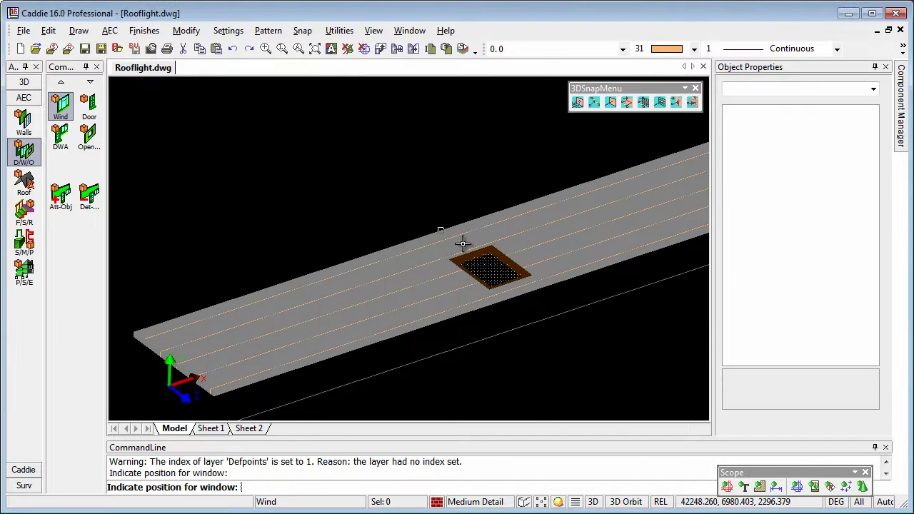
{"action": "scroll", "coordinate": [398, 281], "scroll_direction": "up", "scroll_amount": 4}
{"action": "key", "text": "Escape"}
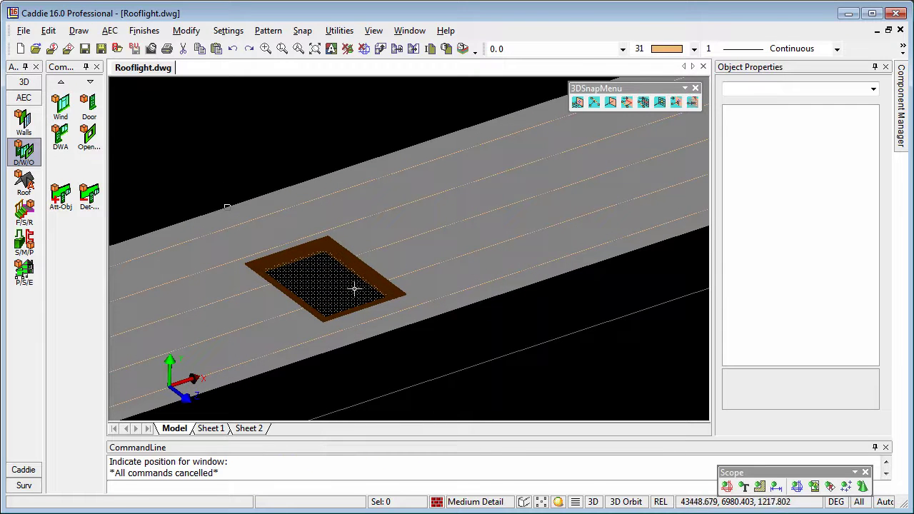
- Detach the window from its host wall and delete the wall, keeping only the window
{"action": "middle_click_drag", "start_coordinate": [354, 285], "coordinate": [352, 244]}
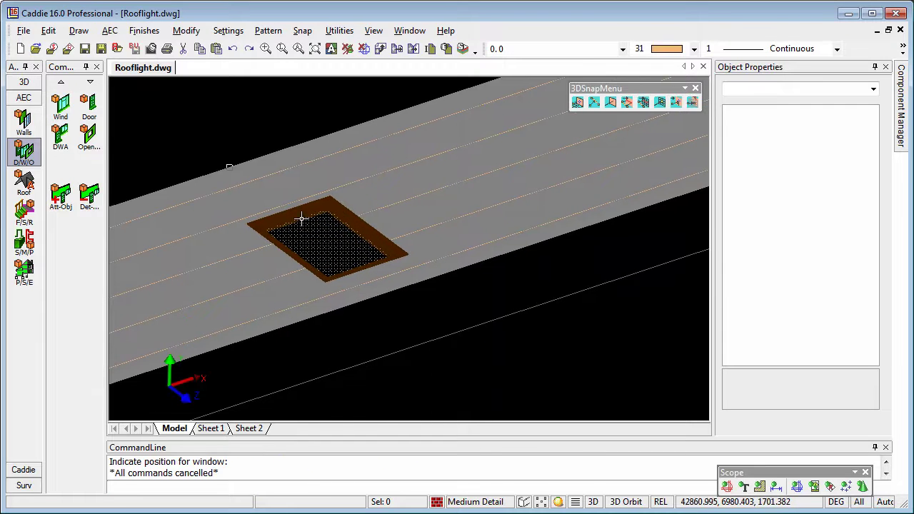
{"action": "left_click", "coordinate": [88, 200]}
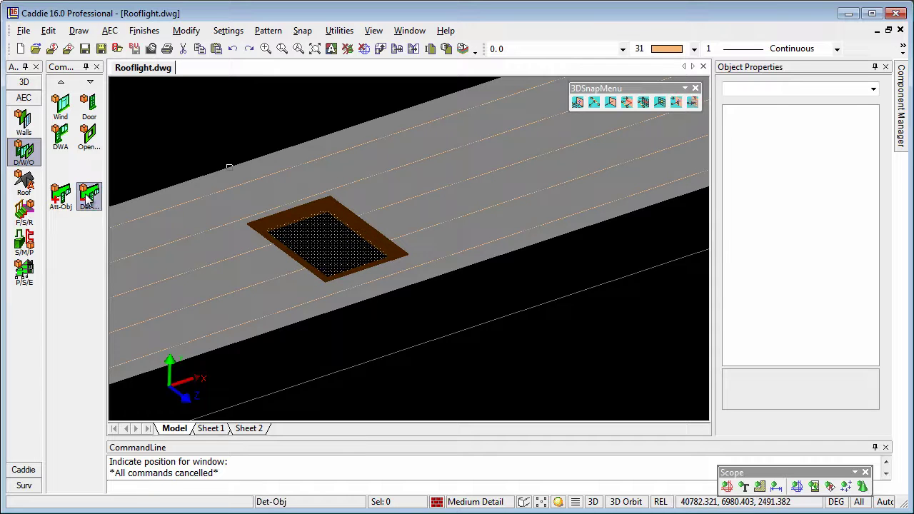
{"action": "left_click", "coordinate": [323, 234]}
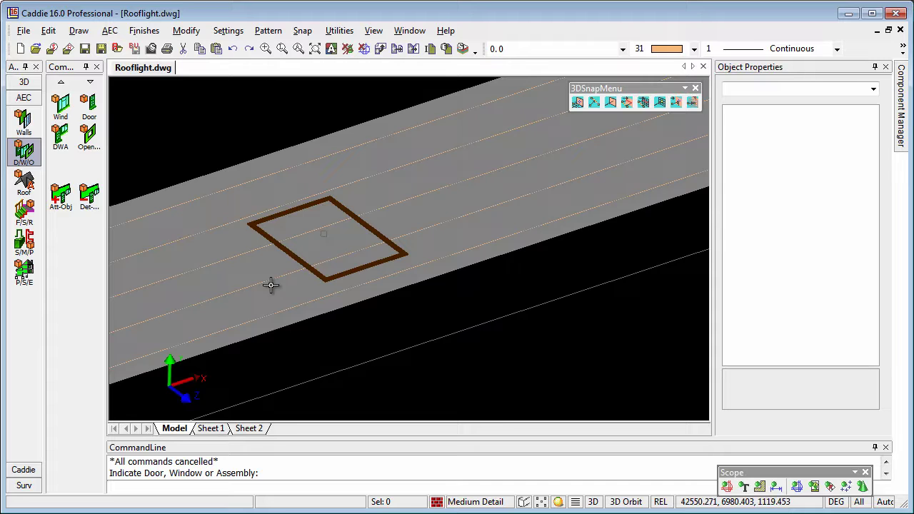
{"action": "left_click", "coordinate": [488, 226]}
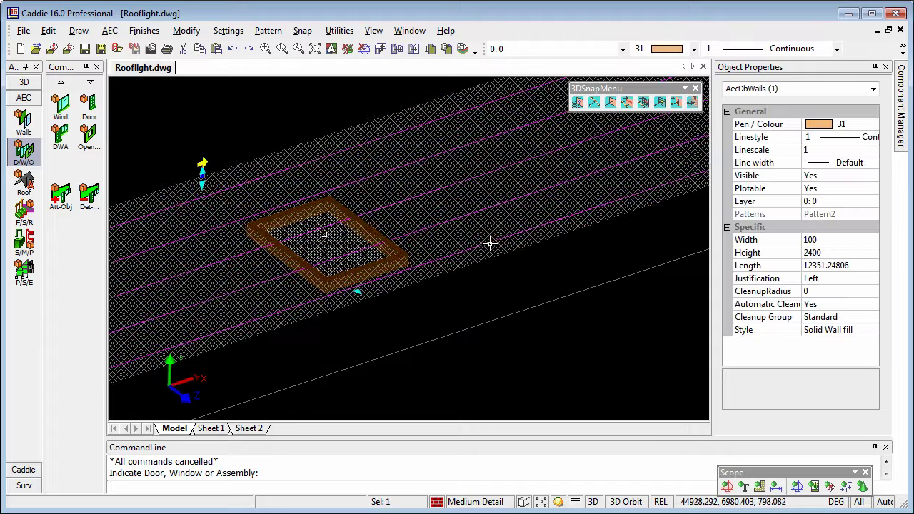
{"action": "key", "text": "Delete"}
- Make a symbol from the detached window, with its origin at an outer frame corner, and save it as 1200x900 window.dwg in the Symbols folder
{"action": "scroll", "coordinate": [348, 250], "scroll_direction": "up", "scroll_amount": 5}
{"action": "middle_click_drag", "start_coordinate": [331, 250], "coordinate": [443, 275]}
{"action": "left_click", "coordinate": [284, 162]}
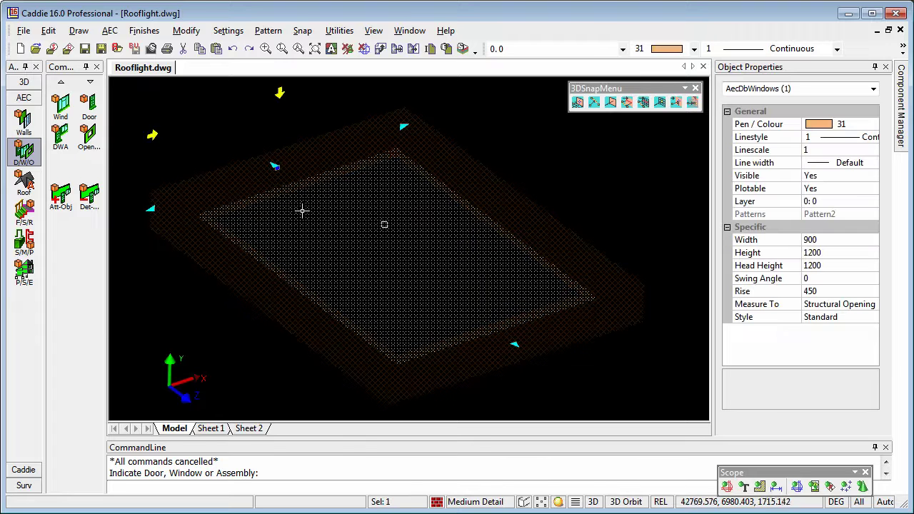
{"action": "right_click", "coordinate": [371, 239]}
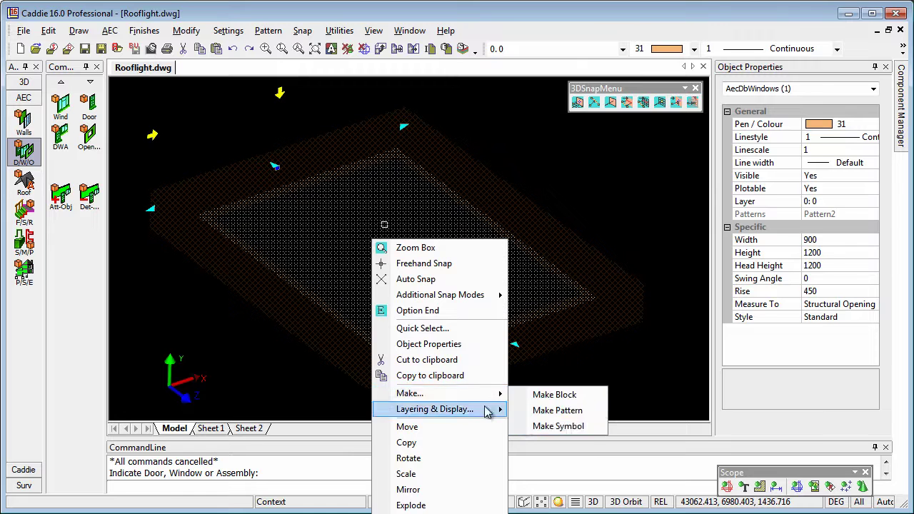
{"action": "left_click", "coordinate": [548, 427]}
{"action": "middle_click_drag", "start_coordinate": [467, 377], "coordinate": [443, 307]}
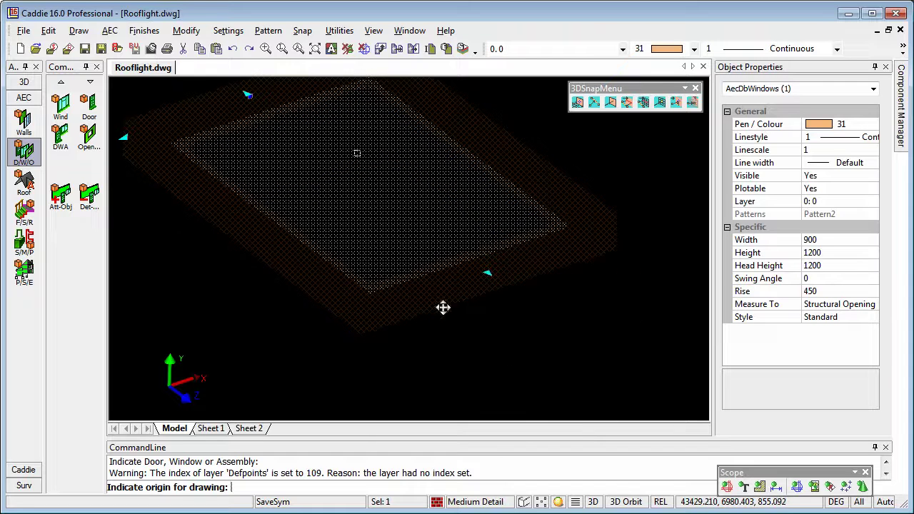
{"action": "right_click", "coordinate": [477, 366]}
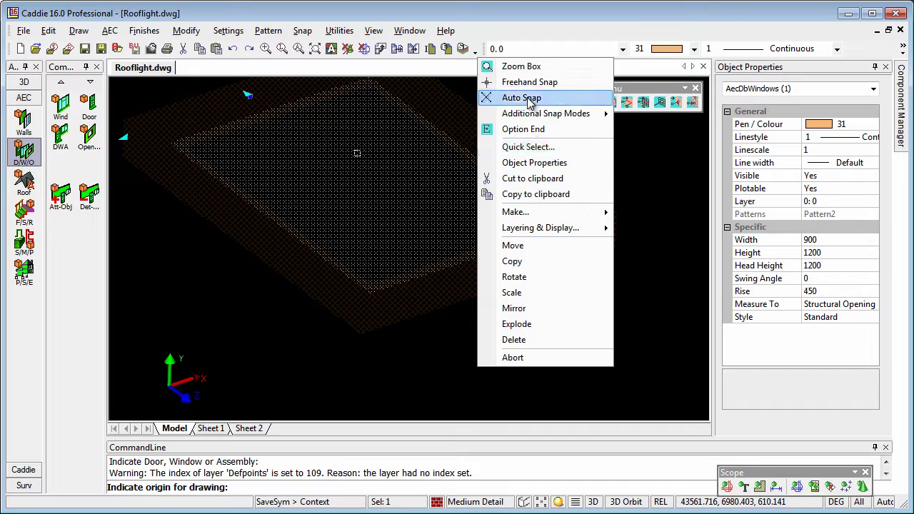
{"action": "left_click", "coordinate": [489, 97]}
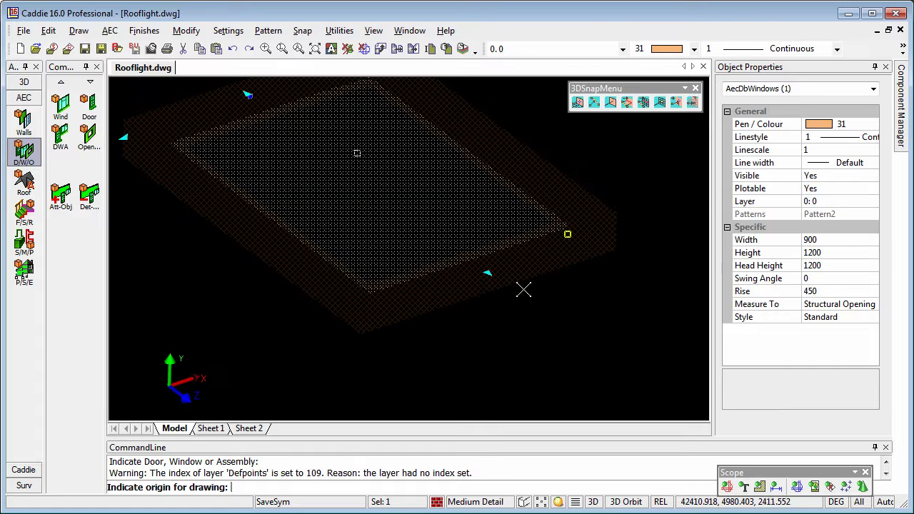
{"action": "left_click", "coordinate": [362, 341]}
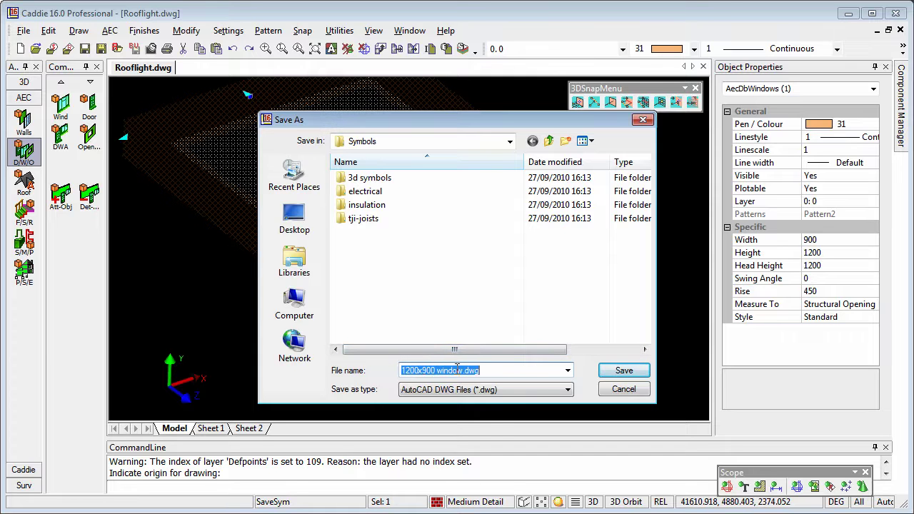
{"action": "left_click", "coordinate": [622, 371]}
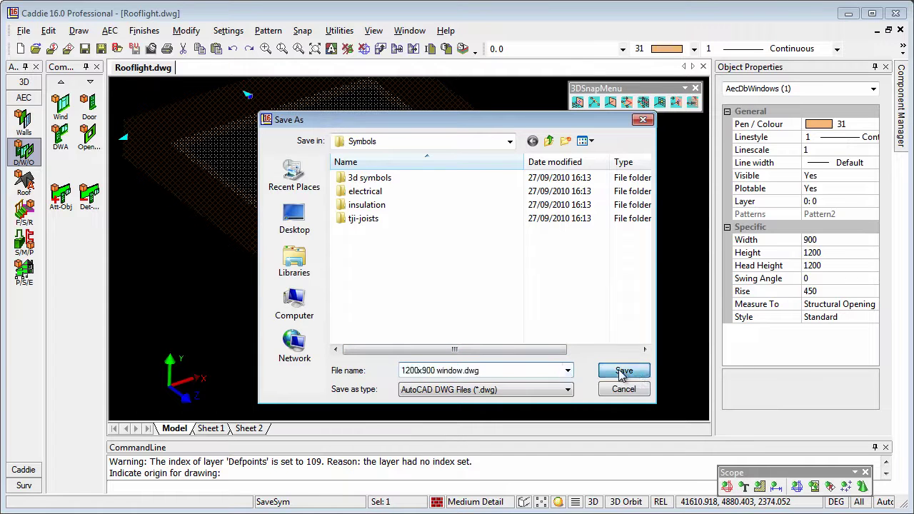
- Display the model as wireframe with perspective off, framing the three square outlines inside the second house
{"action": "scroll", "coordinate": [479, 251], "scroll_direction": "down", "scroll_amount": 8}
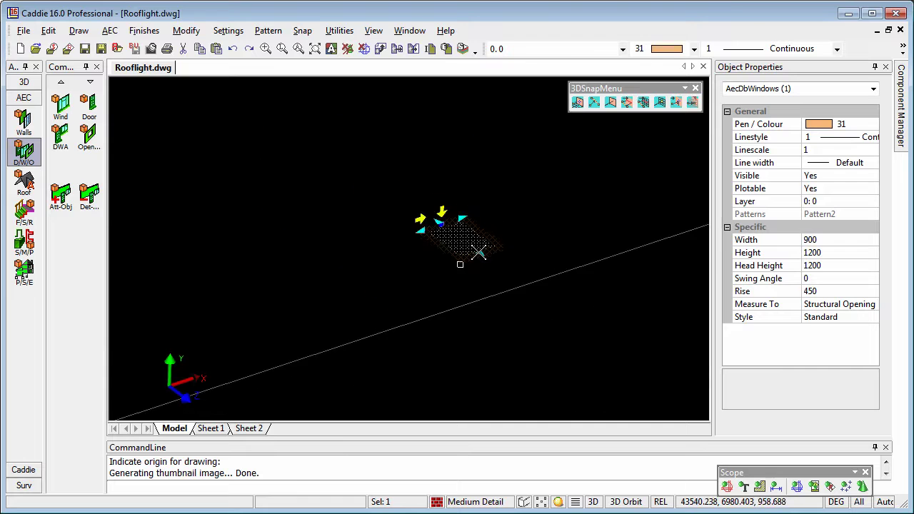
{"action": "scroll", "coordinate": [464, 282], "scroll_direction": "down", "scroll_amount": 3}
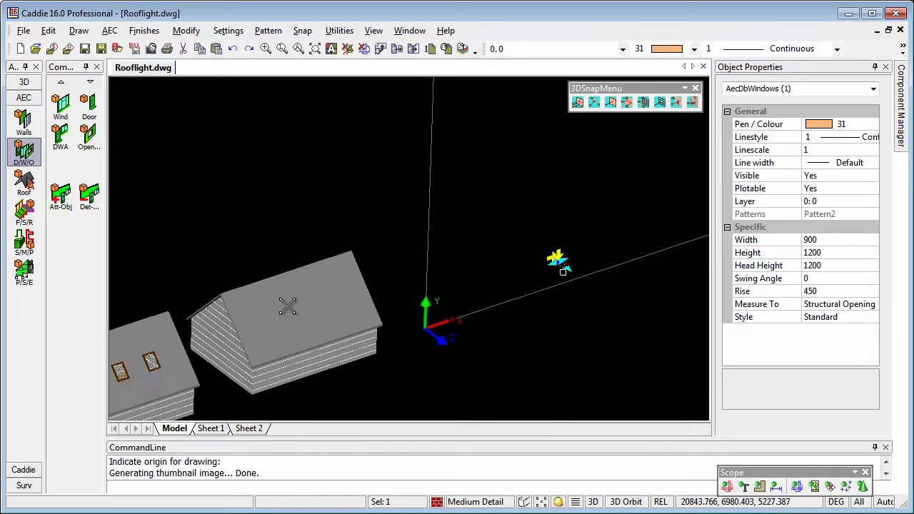
{"action": "left_click", "coordinate": [524, 502]}
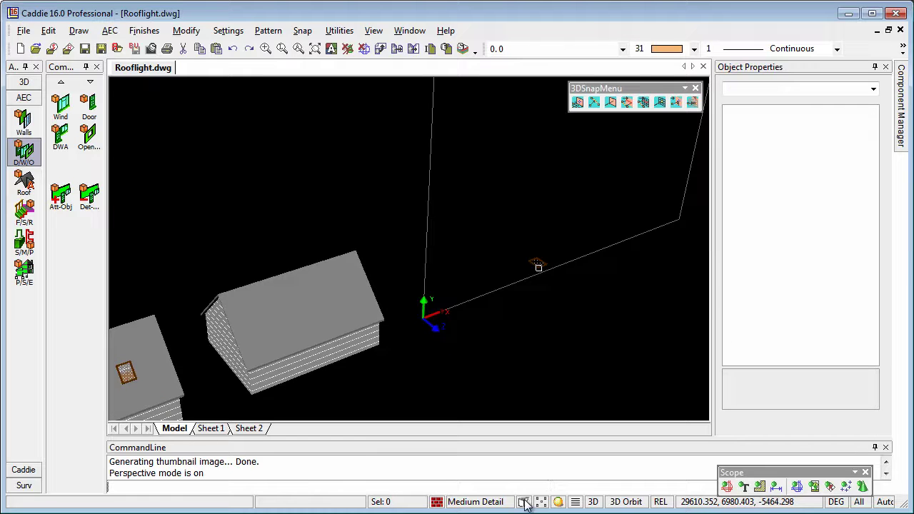
{"action": "left_click", "coordinate": [524, 502]}
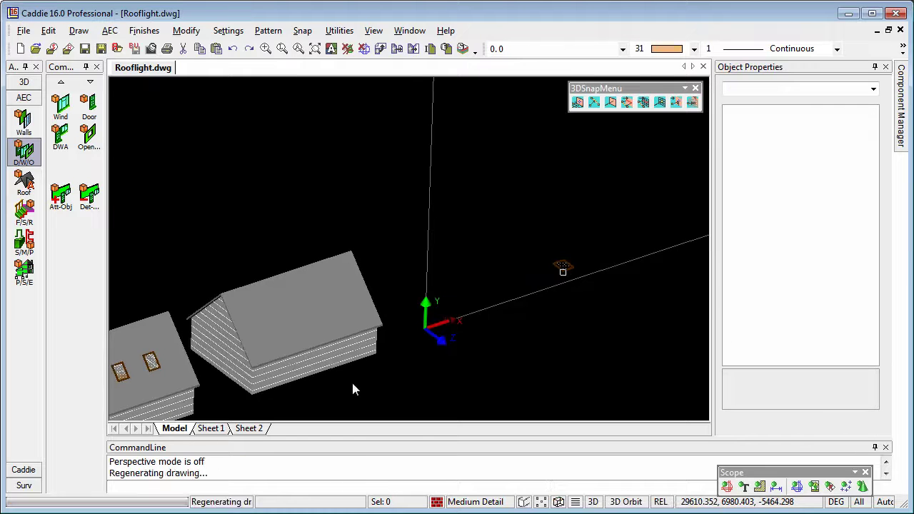
{"action": "middle_click_drag", "start_coordinate": [325, 348], "coordinate": [363, 317]}
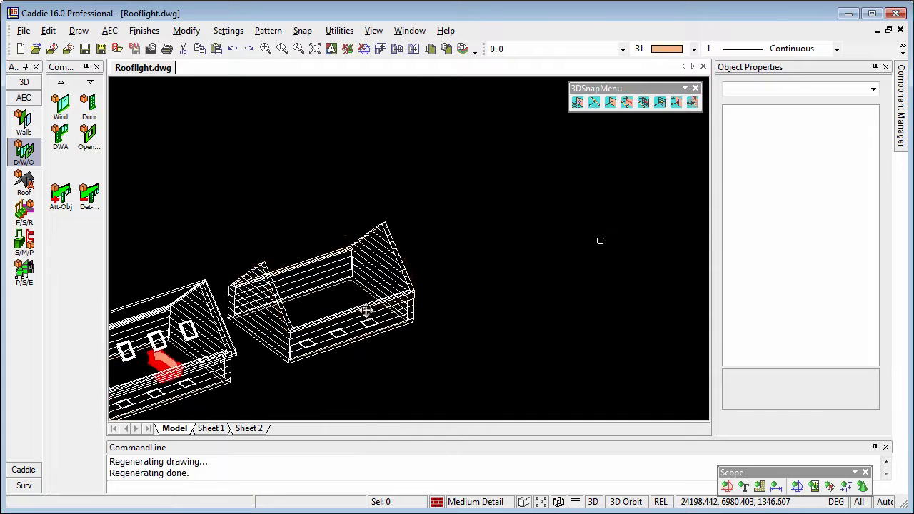
{"action": "middle_click_drag", "start_coordinate": [367, 407], "coordinate": [250, 343], "text": "shift"}
{"action": "scroll", "coordinate": [328, 324], "scroll_direction": "up", "scroll_amount": 5}
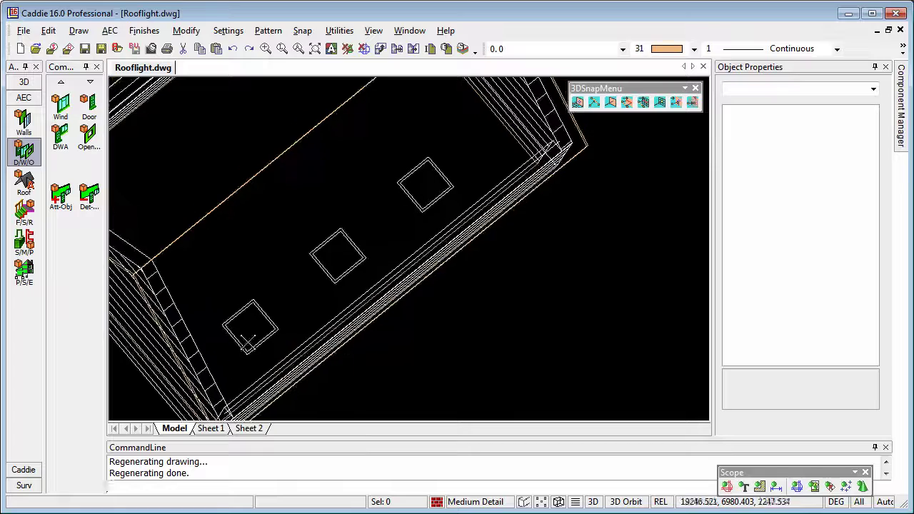
{"action": "middle_click_drag", "start_coordinate": [510, 296], "coordinate": [577, 286], "text": "shift"}
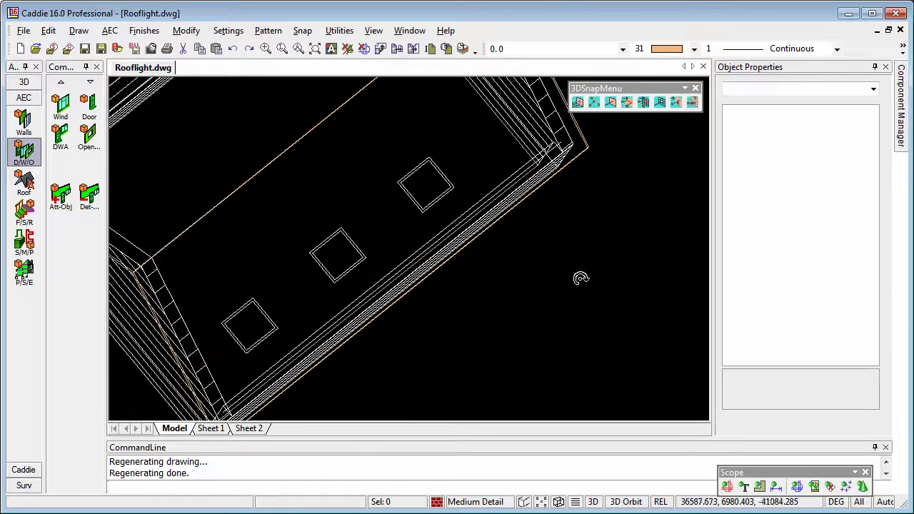
{"action": "middle_click_drag", "start_coordinate": [510, 300], "coordinate": [579, 261], "text": "shift"}
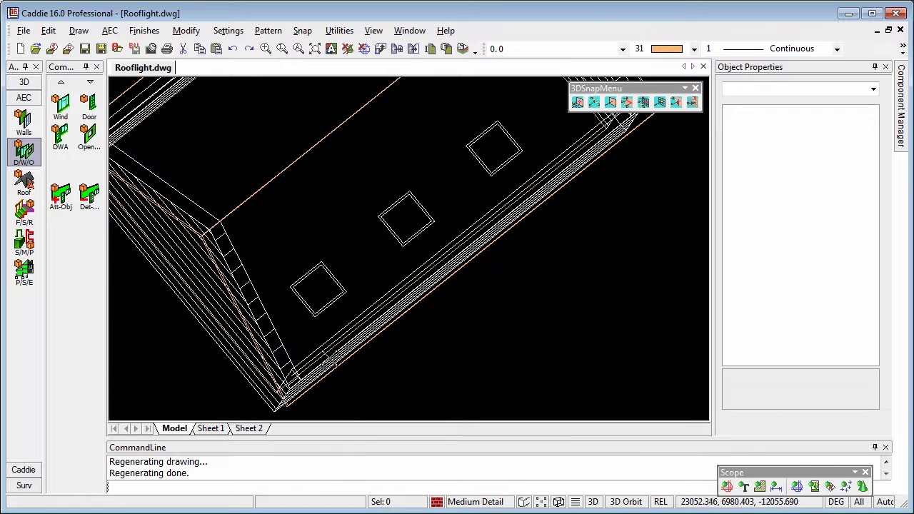
- Set the UCS back to World
{"action": "left_click", "coordinate": [24, 471]}
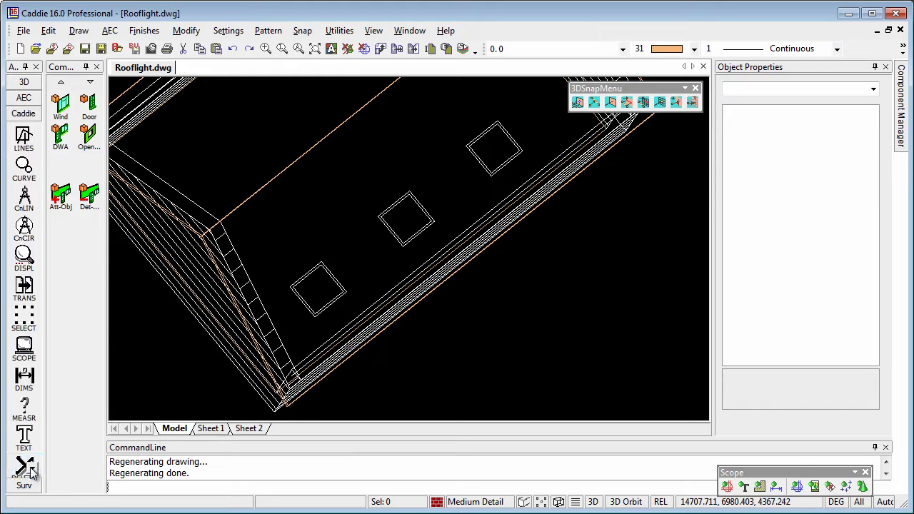
{"action": "left_click", "coordinate": [24, 81]}
{"action": "left_click", "coordinate": [22, 135]}
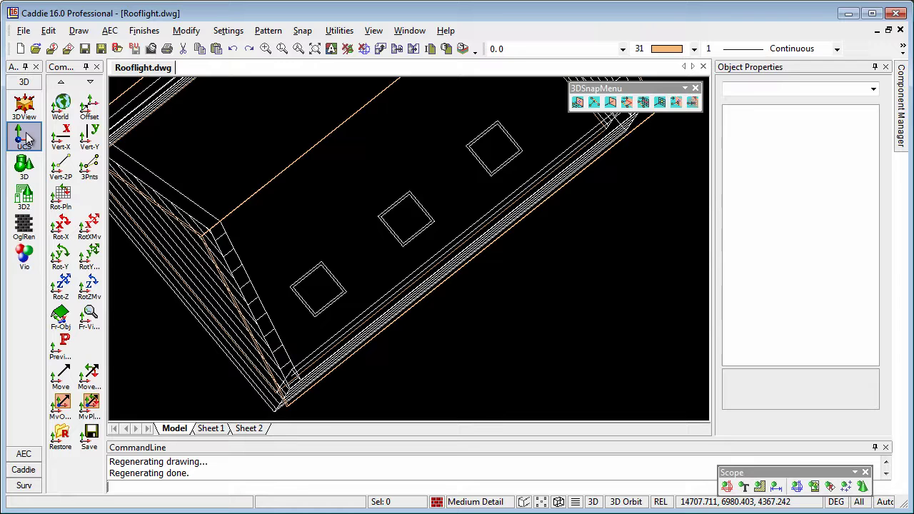
{"action": "left_click", "coordinate": [60, 104]}
- Place UCS-normal (Con-Z) construction lines through the matching lower corner of each of the three square outlines in the second house
{"action": "scroll", "coordinate": [263, 318], "scroll_direction": "down", "scroll_amount": 4}
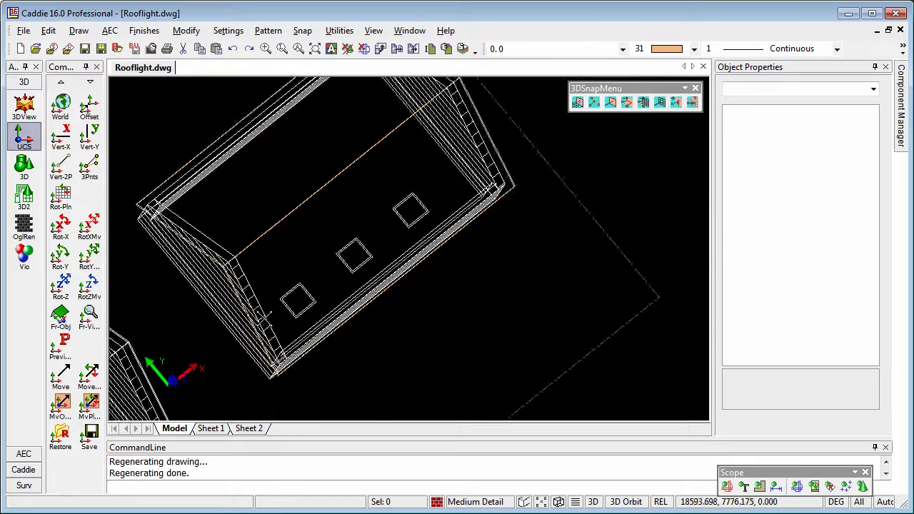
{"action": "middle_click_drag", "start_coordinate": [361, 299], "coordinate": [449, 305]}
{"action": "scroll", "coordinate": [366, 294], "scroll_direction": "up", "scroll_amount": 3}
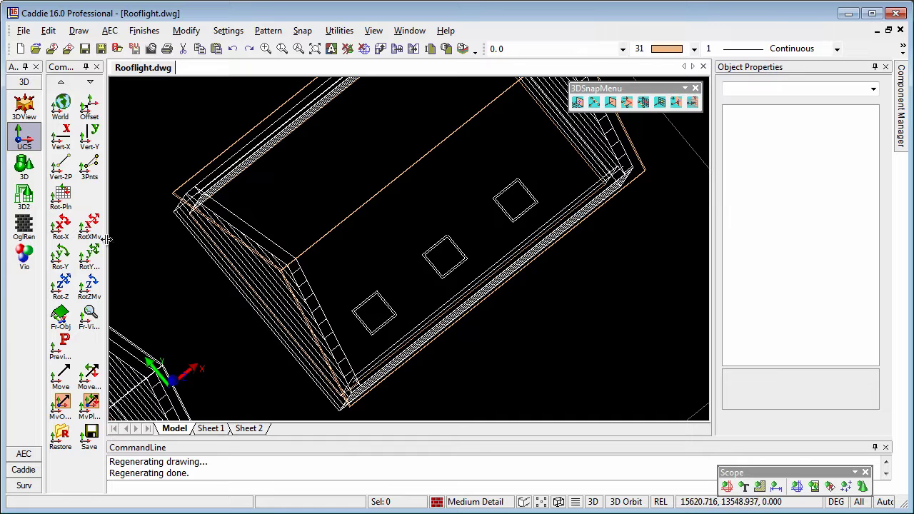
{"action": "left_click", "coordinate": [24, 470]}
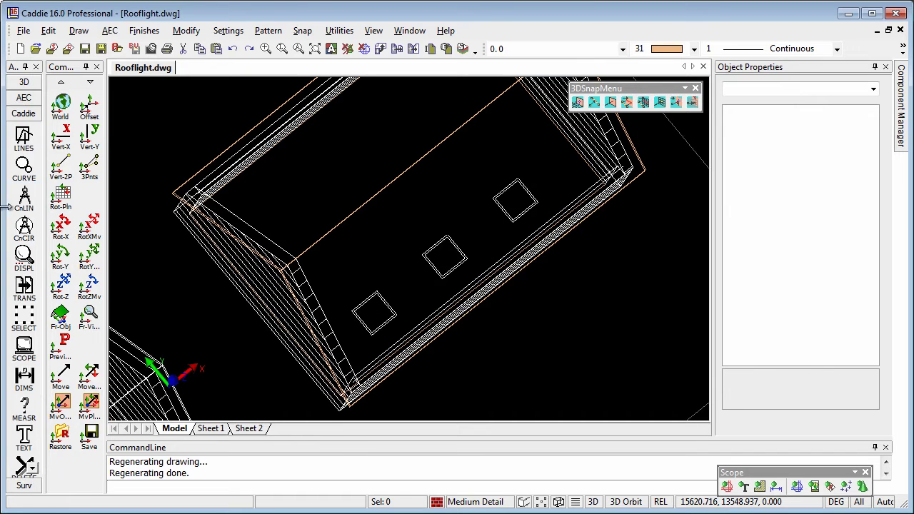
{"action": "left_click", "coordinate": [24, 199]}
{"action": "left_click", "coordinate": [60, 197]}
{"action": "left_click", "coordinate": [371, 334]}
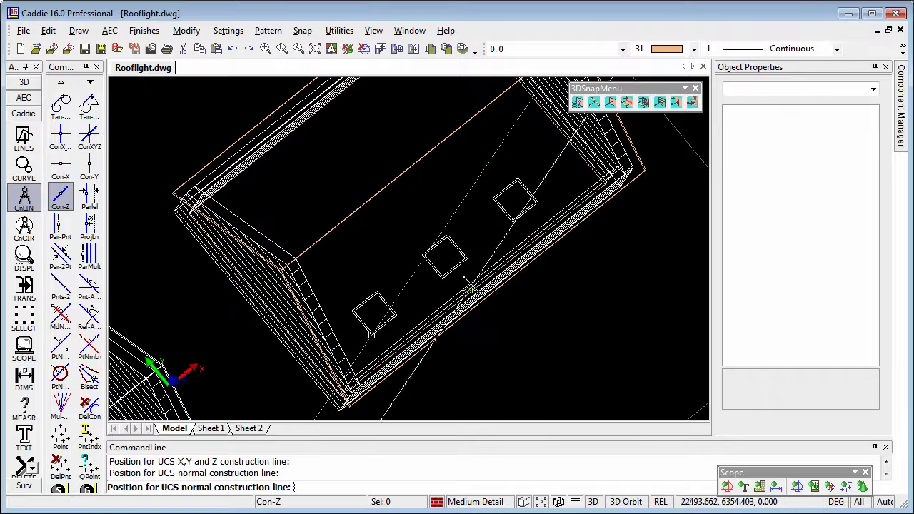
{"action": "left_click", "coordinate": [442, 278]}
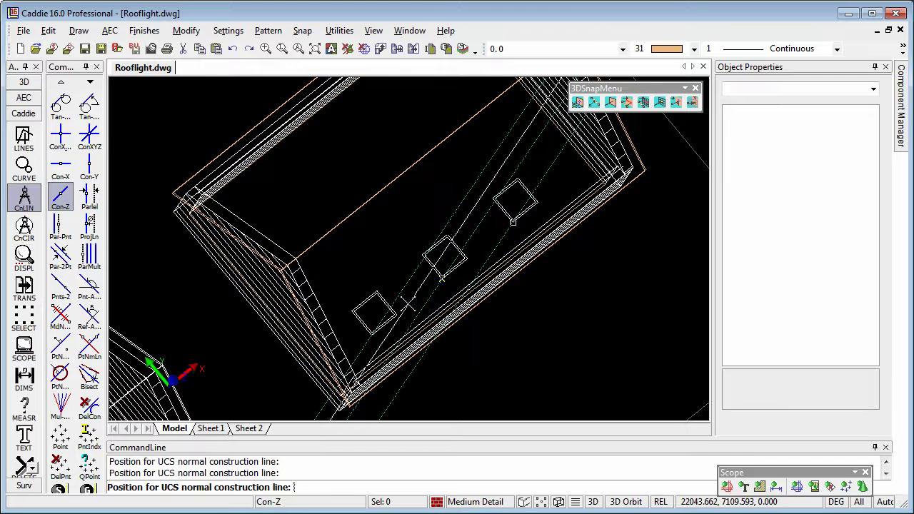
- Return the model to a shaded display and view the second house's roof slope with its vertical construction lines
{"action": "scroll", "coordinate": [418, 310], "scroll_direction": "down", "scroll_amount": 1}
{"action": "middle_click_drag", "start_coordinate": [418, 310], "coordinate": [395, 326]}
{"action": "middle_click_drag", "start_coordinate": [461, 326], "coordinate": [544, 280], "text": "shift"}
{"action": "middle_click_drag", "start_coordinate": [398, 282], "coordinate": [293, 260], "text": "shift"}
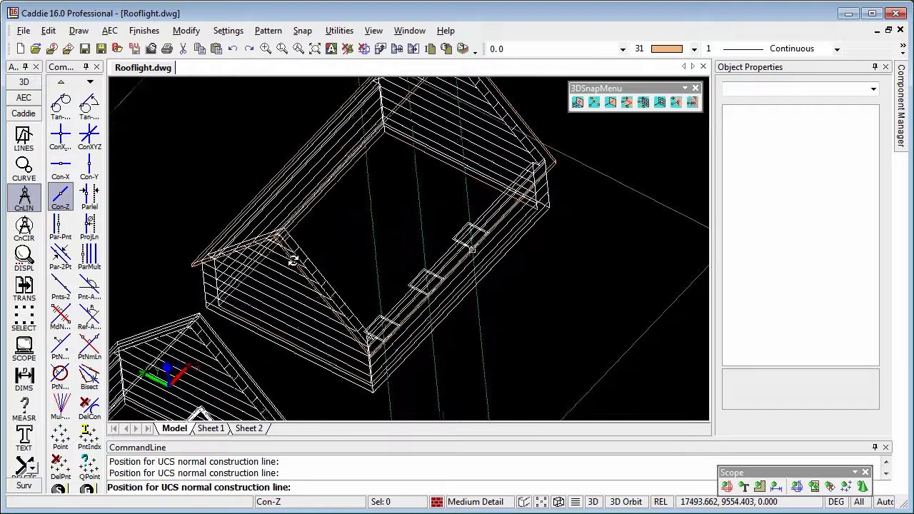
{"action": "left_click", "coordinate": [559, 503]}
{"action": "left_click", "coordinate": [626, 463]}
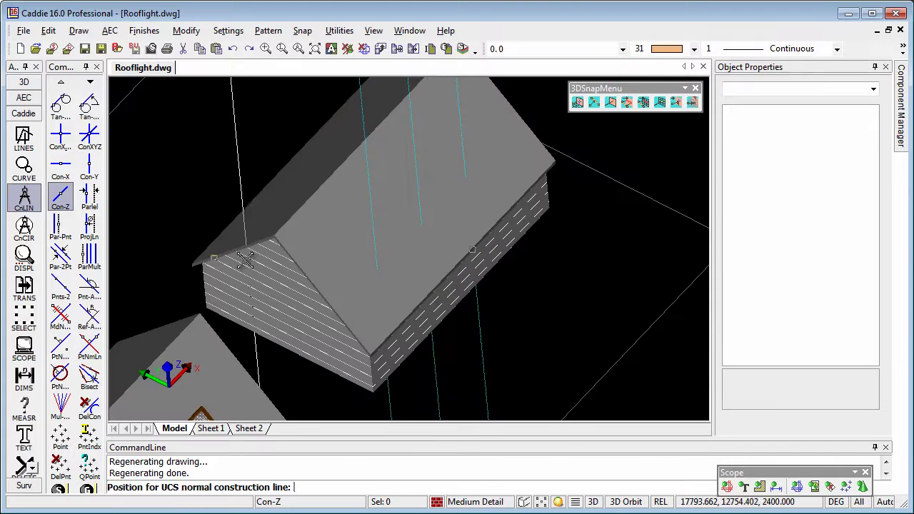
- Define a three-point UCS on the second house's roof slope: origin at the gable ridge end, X axis to the near eaves corner, third point at the far eaves corner
{"action": "left_click", "coordinate": [23, 83]}
{"action": "left_click", "coordinate": [25, 140]}
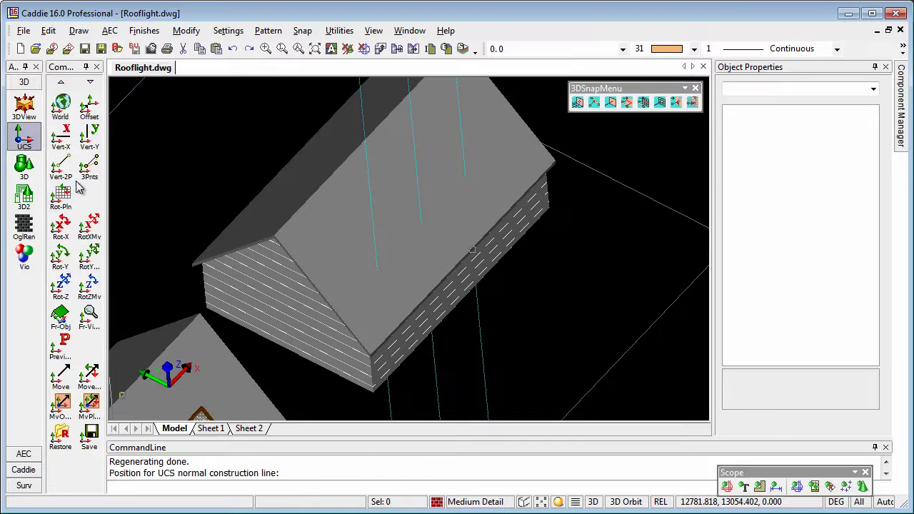
{"action": "left_click", "coordinate": [85, 169]}
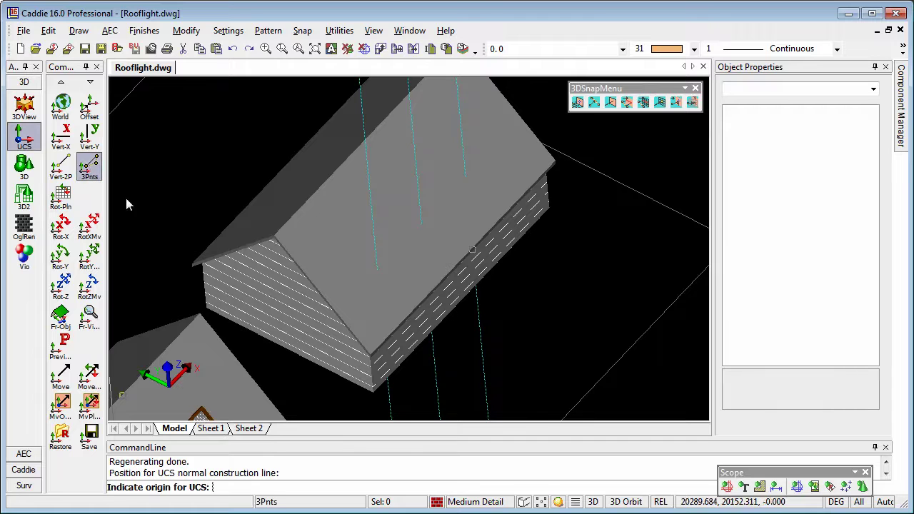
{"action": "scroll", "coordinate": [278, 328], "scroll_direction": "up", "scroll_amount": 2}
{"action": "scroll", "coordinate": [275, 307], "scroll_direction": "up", "scroll_amount": 2}
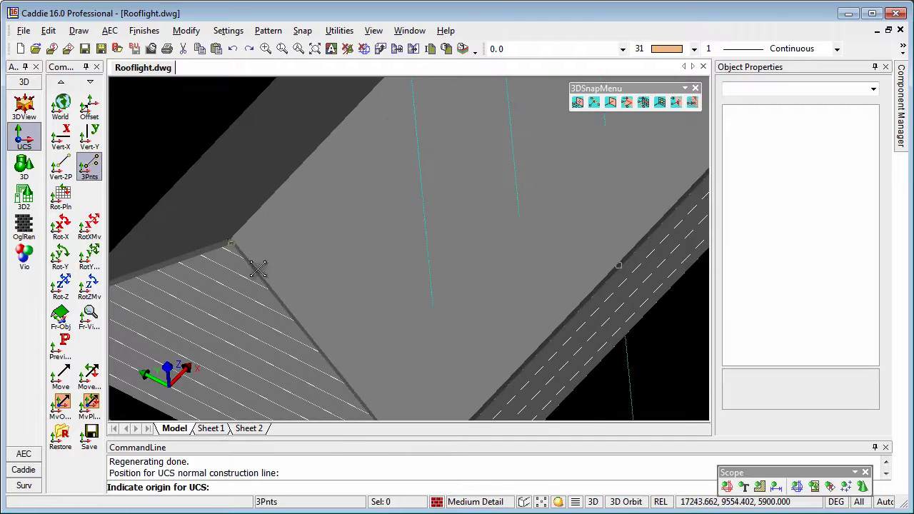
{"action": "left_click", "coordinate": [226, 229]}
{"action": "middle_click_drag", "start_coordinate": [364, 363], "coordinate": [268, 280]}
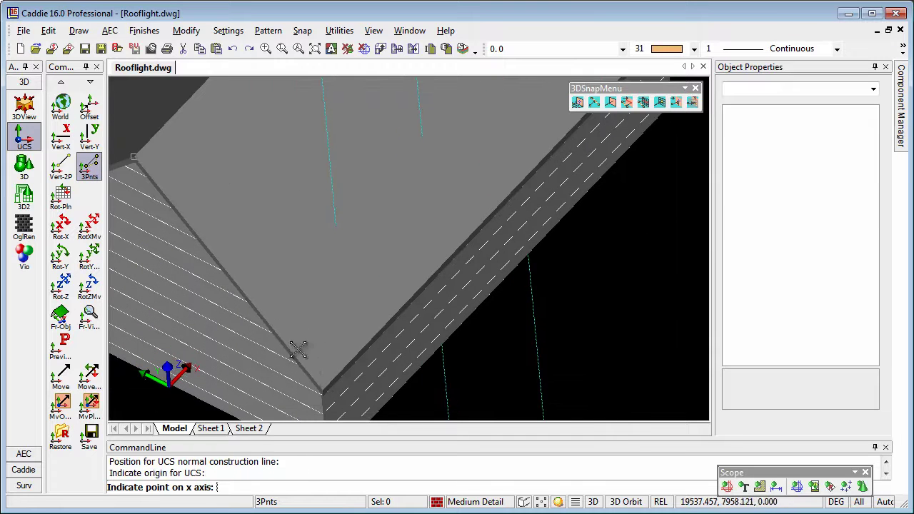
{"action": "left_click", "coordinate": [314, 383]}
{"action": "scroll", "coordinate": [441, 272], "scroll_direction": "down", "scroll_amount": 5}
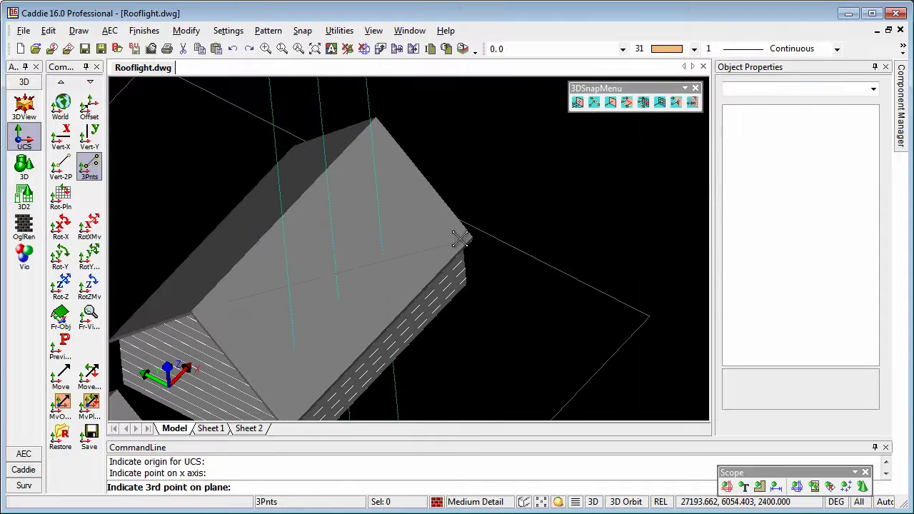
{"action": "left_click", "coordinate": [478, 233]}
- Load the 1200x900 window.dwg symbol for insertion, as type Symbol with rotation angle 0
{"action": "scroll", "coordinate": [382, 274], "scroll_direction": "down", "scroll_amount": 5}
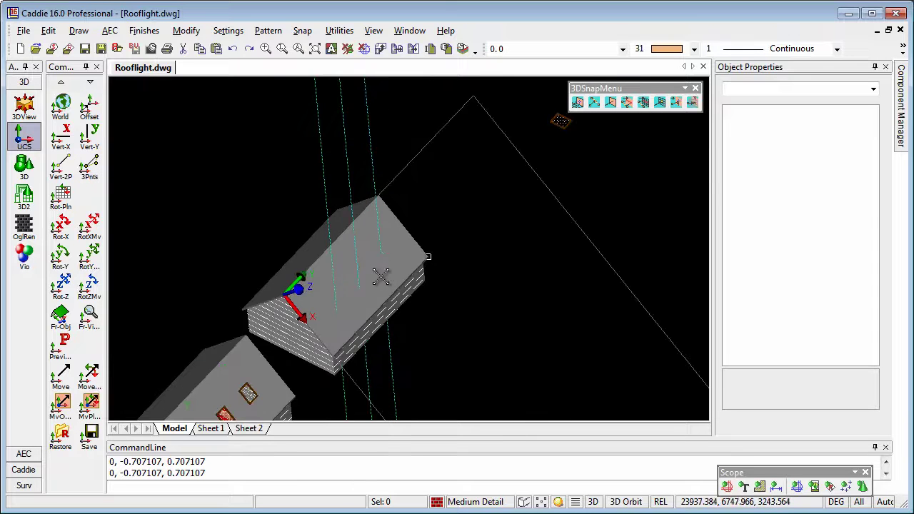
{"action": "scroll", "coordinate": [343, 228], "scroll_direction": "up", "scroll_amount": 5}
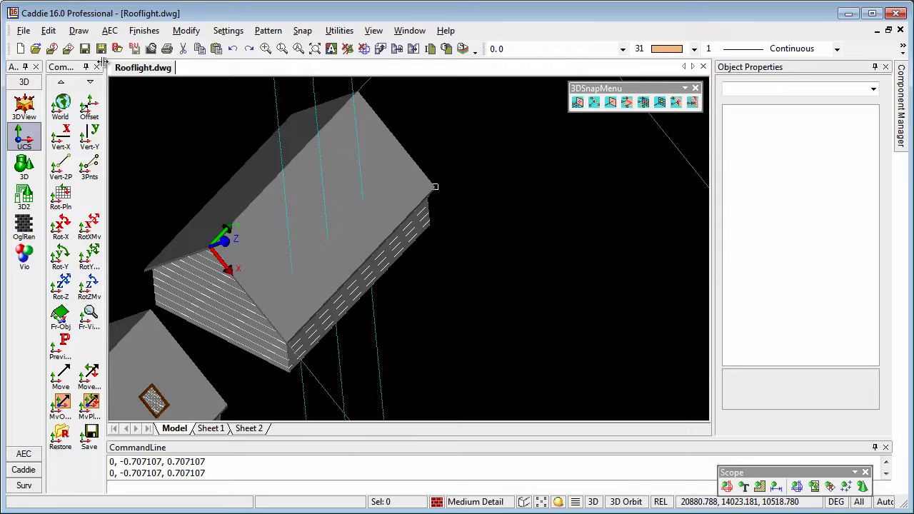
{"action": "left_click", "coordinate": [53, 49]}
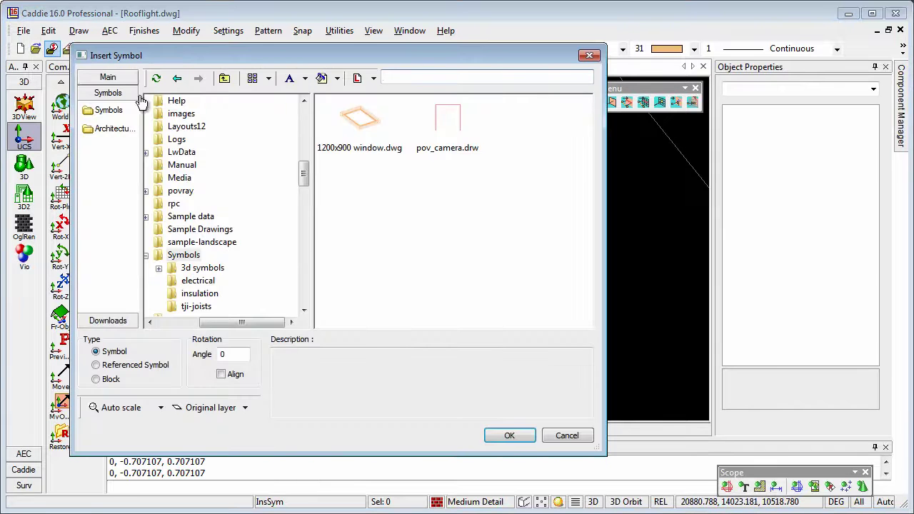
{"action": "left_click", "coordinate": [366, 137]}
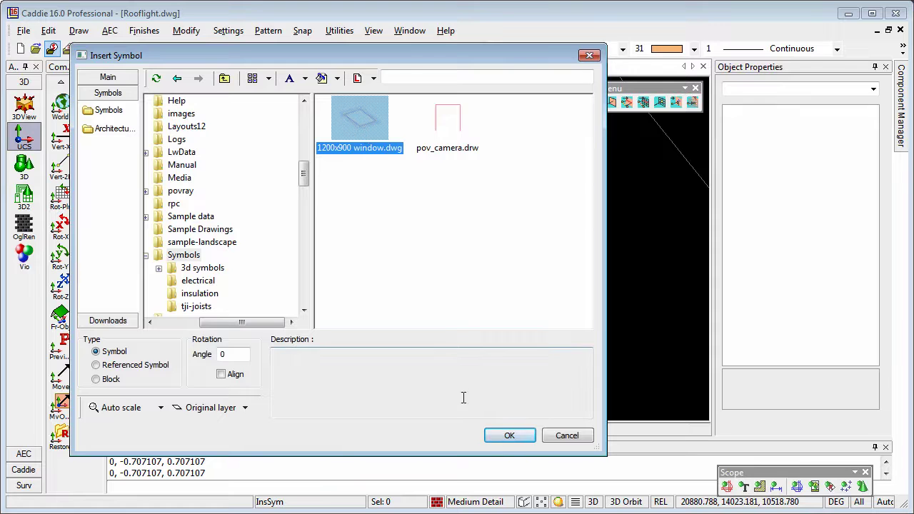
{"action": "left_click", "coordinate": [509, 435]}
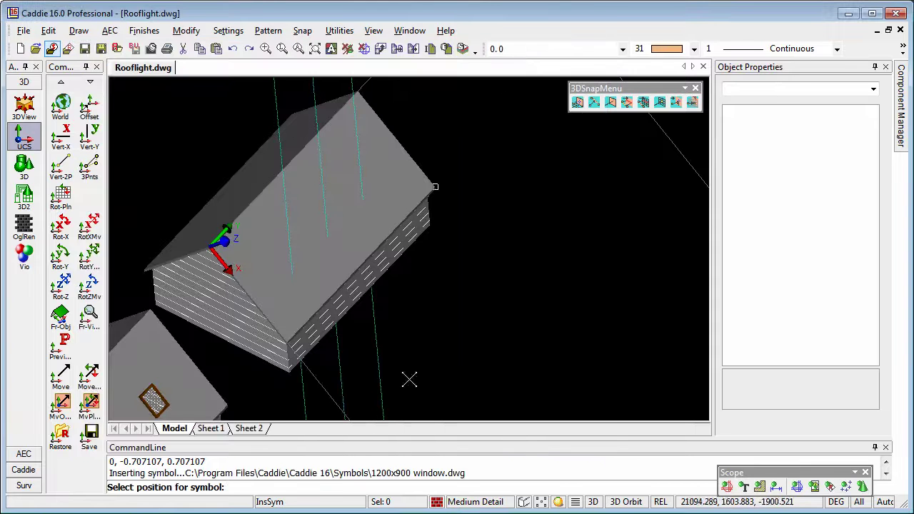
- Hide the 3DSnapMenu toolbar and display it again
{"action": "left_click", "coordinate": [643, 103]}
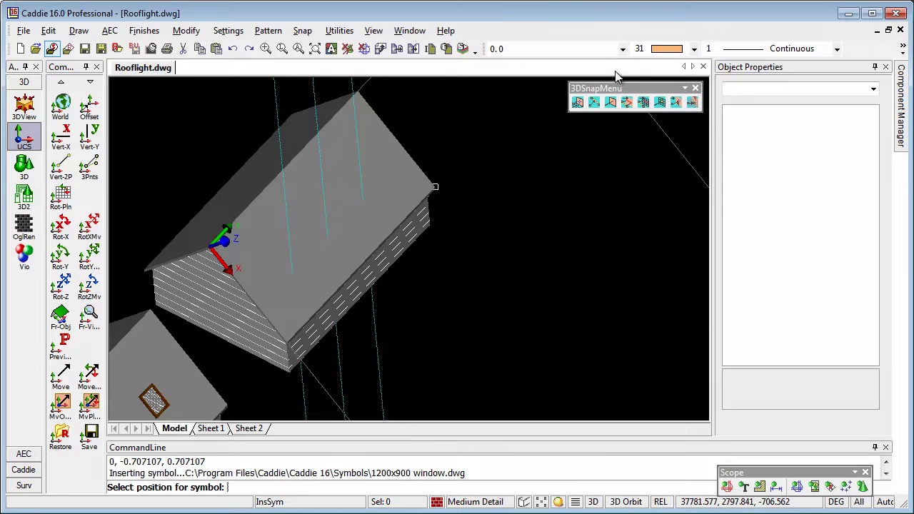
{"action": "right_click", "coordinate": [571, 31]}
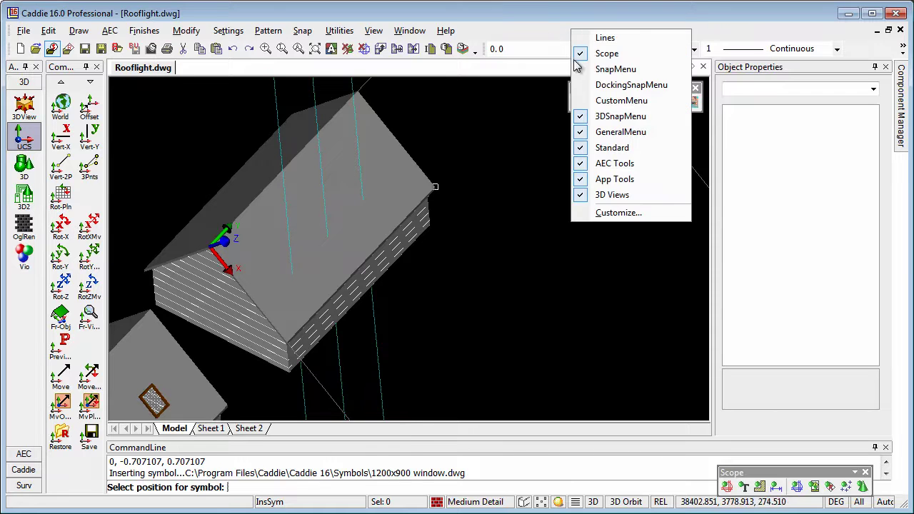
{"action": "left_click", "coordinate": [623, 117]}
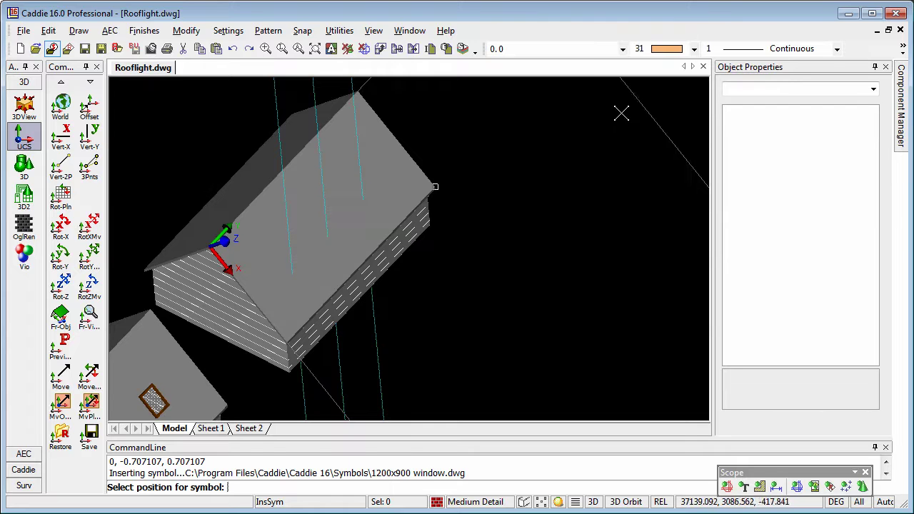
{"action": "right_click", "coordinate": [582, 31]}
{"action": "left_click", "coordinate": [638, 117]}
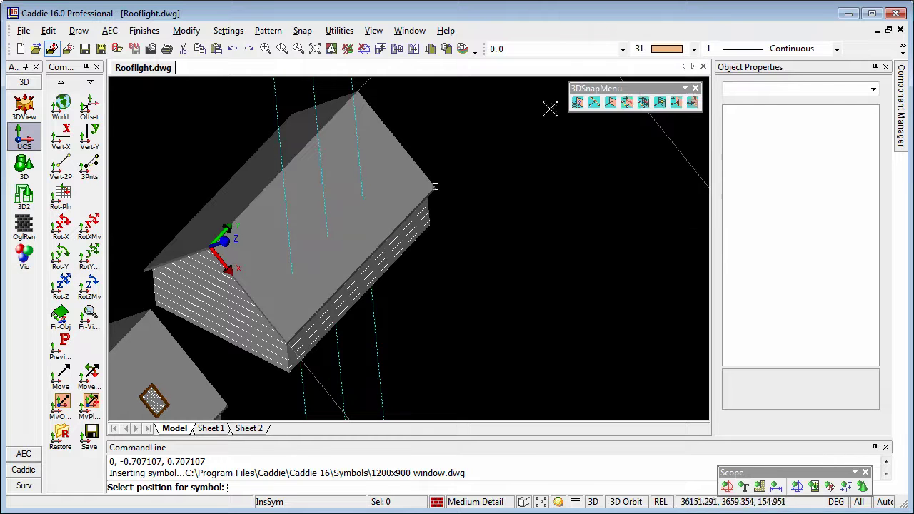
- Place the window symbol three times on the second house's roof slope, projecting each vertical construction line onto the UCS plane
{"action": "left_click", "coordinate": [660, 102]}
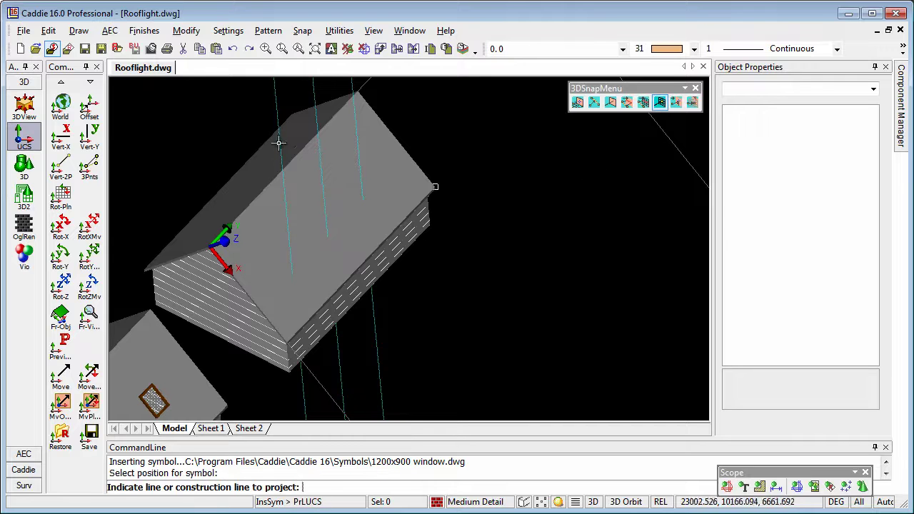
{"action": "left_click", "coordinate": [276, 107]}
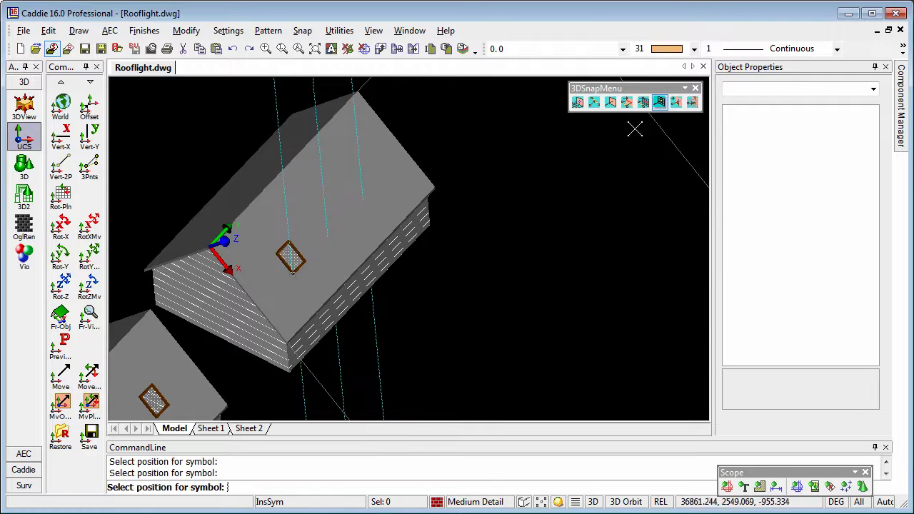
{"action": "left_click", "coordinate": [659, 105]}
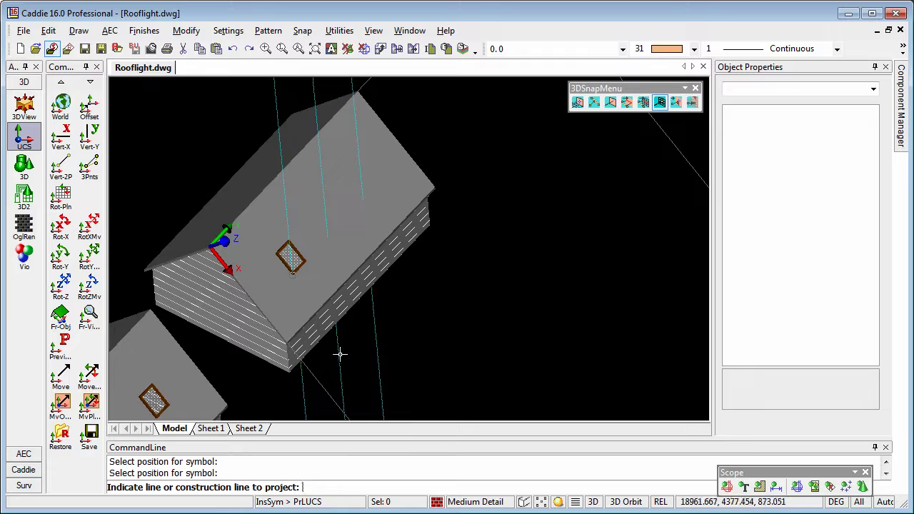
{"action": "left_click", "coordinate": [340, 352]}
{"action": "left_click", "coordinate": [660, 105]}
{"action": "left_click", "coordinate": [378, 326]}
- Delete all construction lines and view the three rooflights on the second house's roof slope from closer up
{"action": "middle_click_drag", "start_coordinate": [350, 279], "coordinate": [481, 260]}
{"action": "left_click", "coordinate": [364, 52]}
{"action": "scroll", "coordinate": [386, 238], "scroll_direction": "down", "scroll_amount": 2}
{"action": "scroll", "coordinate": [315, 256], "scroll_direction": "up", "scroll_amount": 2}
{"action": "middle_click_drag", "start_coordinate": [400, 257], "coordinate": [533, 231], "text": "shift"}
{"action": "middle_click_drag", "start_coordinate": [314, 283], "coordinate": [346, 286], "text": "shift"}
{"action": "scroll", "coordinate": [259, 267], "scroll_direction": "up", "scroll_amount": 3}
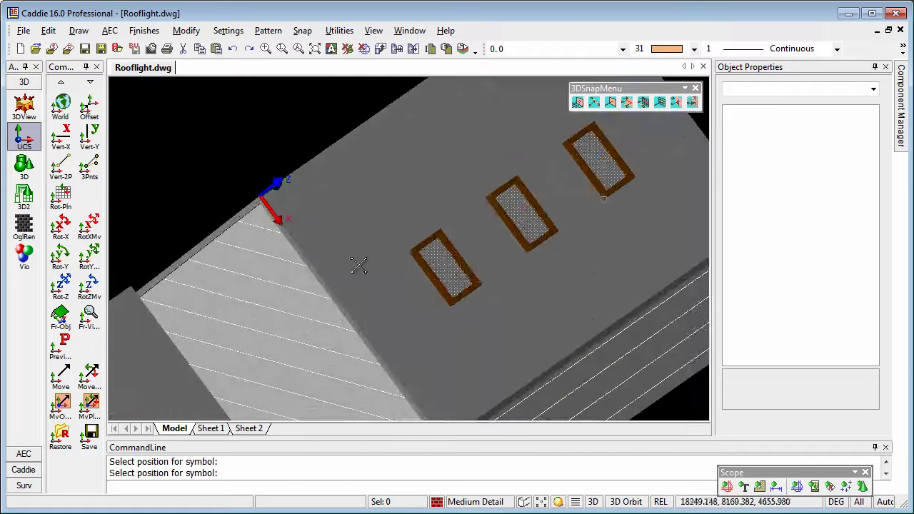
{"action": "middle_click_drag", "start_coordinate": [551, 270], "coordinate": [523, 212]}
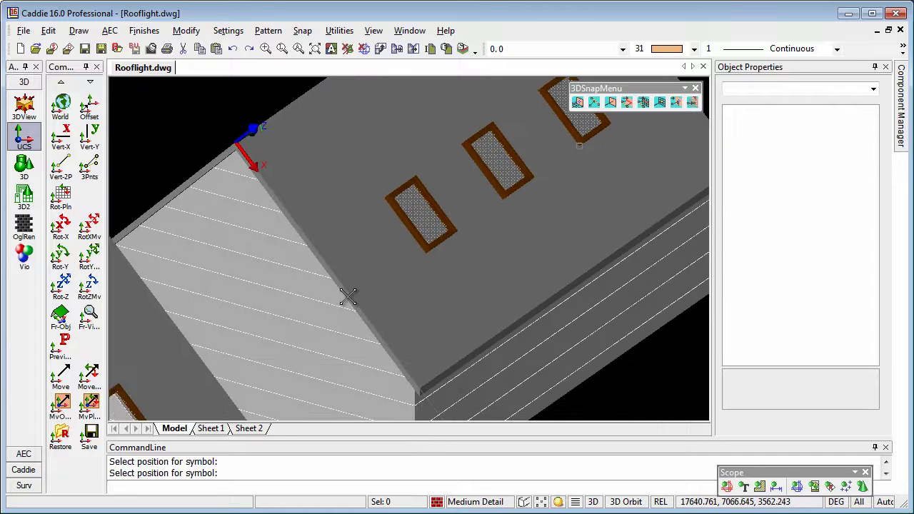
- Offset the roof-slope UCS to a point picked at the gable end of the second house's ridge
{"action": "left_click", "coordinate": [90, 108]}
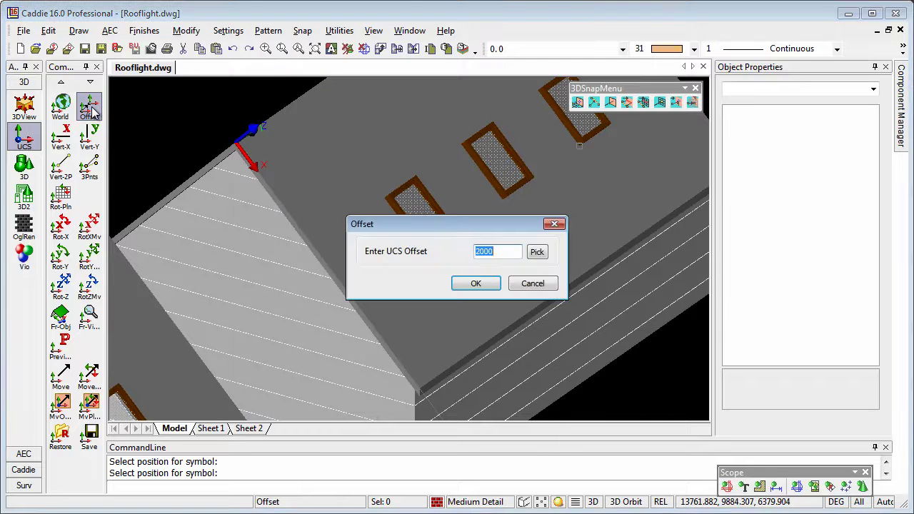
{"action": "left_click", "coordinate": [538, 253]}
{"action": "scroll", "coordinate": [196, 179], "scroll_direction": "up", "scroll_amount": 3}
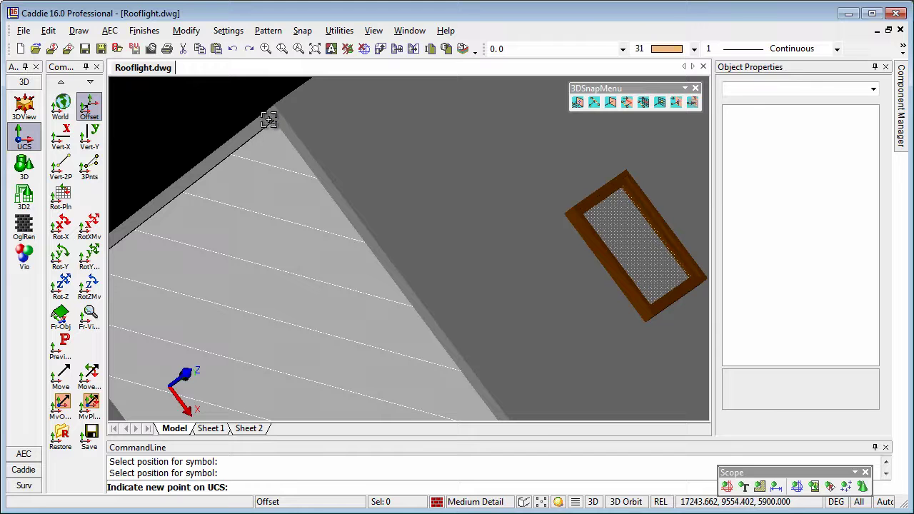
{"action": "left_click", "coordinate": [272, 119]}
{"action": "scroll", "coordinate": [331, 219], "scroll_direction": "down", "scroll_amount": 3}
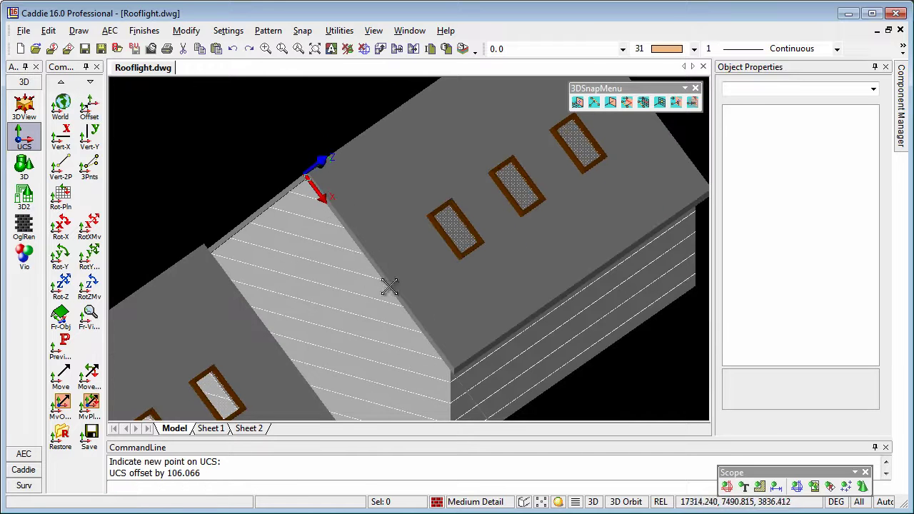
- Draw a closed polyline rectangle between diagonally opposite corners of the rooflight nearest the gable
{"action": "scroll", "coordinate": [447, 370], "scroll_direction": "up", "scroll_amount": 3}
{"action": "scroll", "coordinate": [469, 332], "scroll_direction": "down", "scroll_amount": 2}
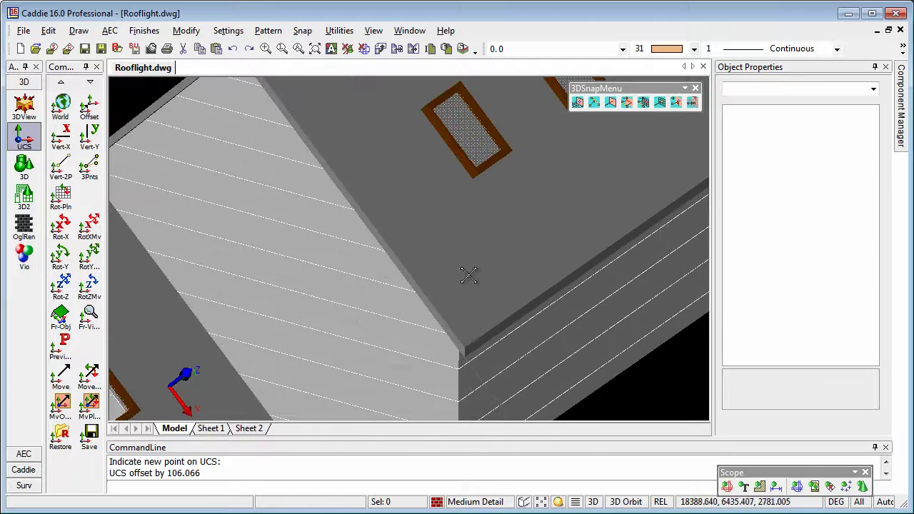
{"action": "scroll", "coordinate": [396, 228], "scroll_direction": "up", "scroll_amount": 2}
{"action": "scroll", "coordinate": [420, 275], "scroll_direction": "down", "scroll_amount": 1}
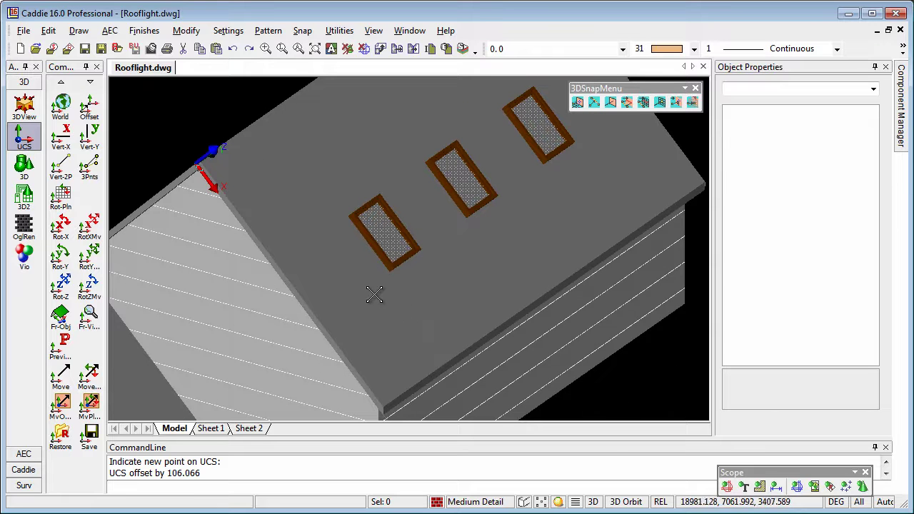
{"action": "middle_click_drag", "start_coordinate": [365, 281], "coordinate": [522, 286]}
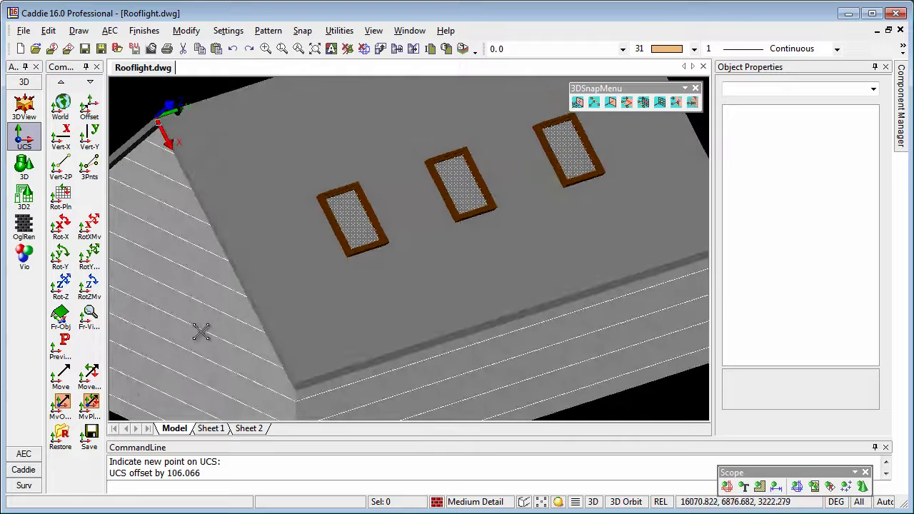
{"action": "left_click", "coordinate": [23, 471]}
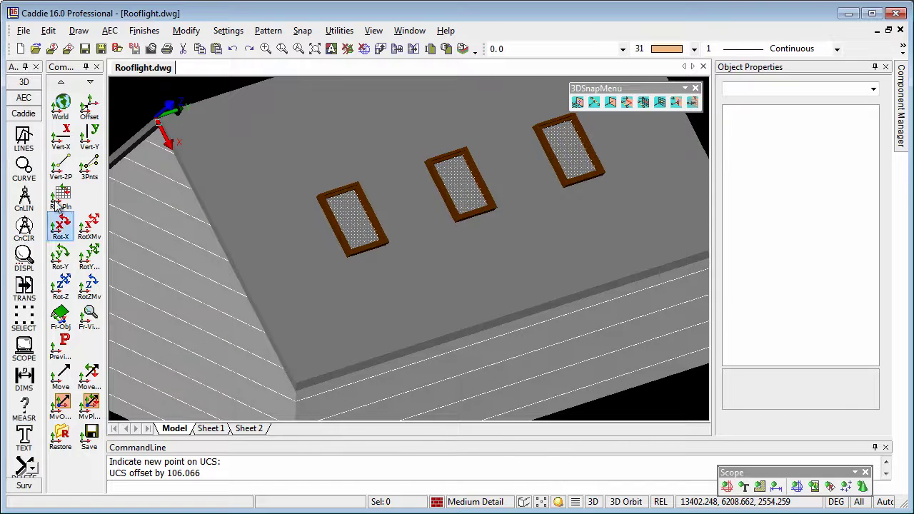
{"action": "left_click", "coordinate": [24, 137]}
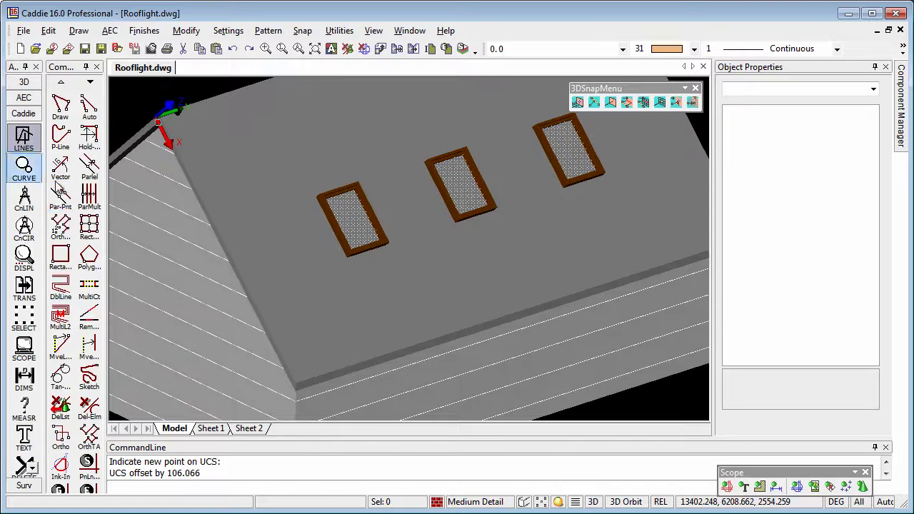
{"action": "left_click", "coordinate": [61, 259]}
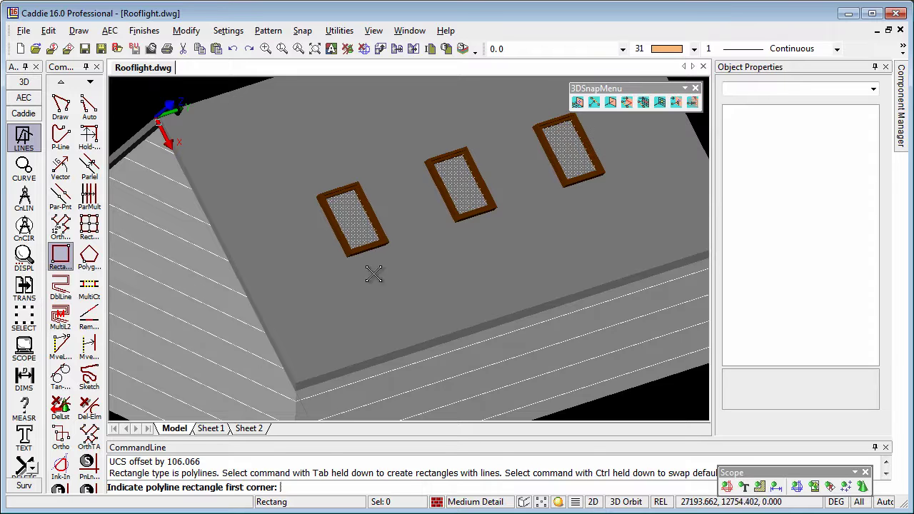
{"action": "left_click", "coordinate": [302, 200]}
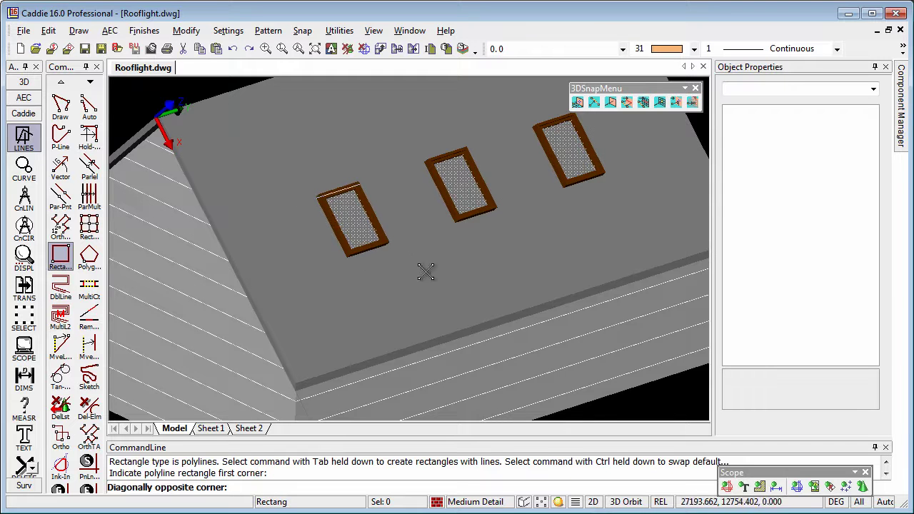
{"action": "scroll", "coordinate": [397, 255], "scroll_direction": "up", "scroll_amount": 4}
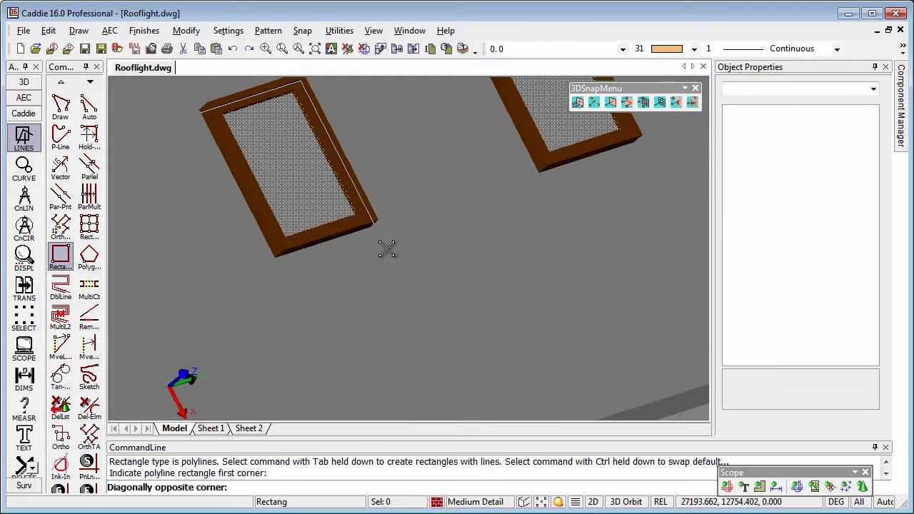
{"action": "left_click", "coordinate": [376, 228]}
{"action": "scroll", "coordinate": [331, 261], "scroll_direction": "down", "scroll_amount": 4}
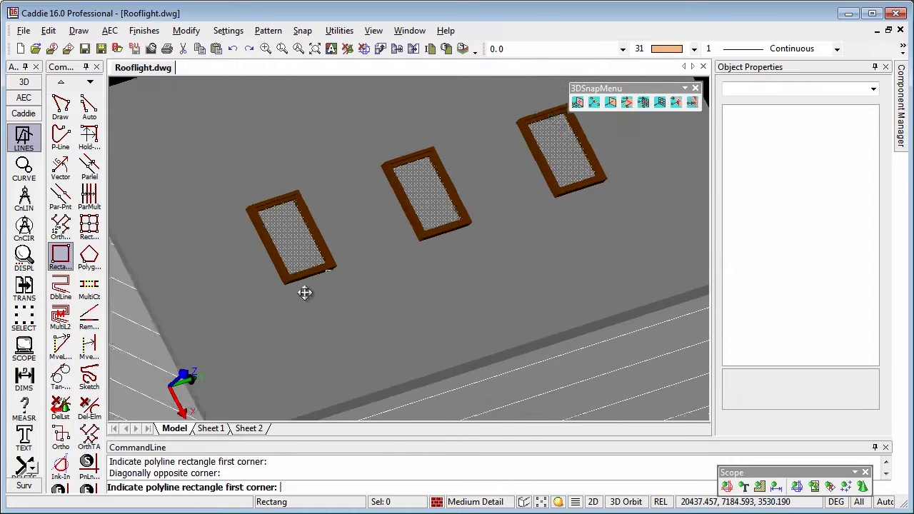
- Draw matching polyline rectangles between diagonally opposite corners of the middle and far rooflights
{"action": "left_click", "coordinate": [350, 181]}
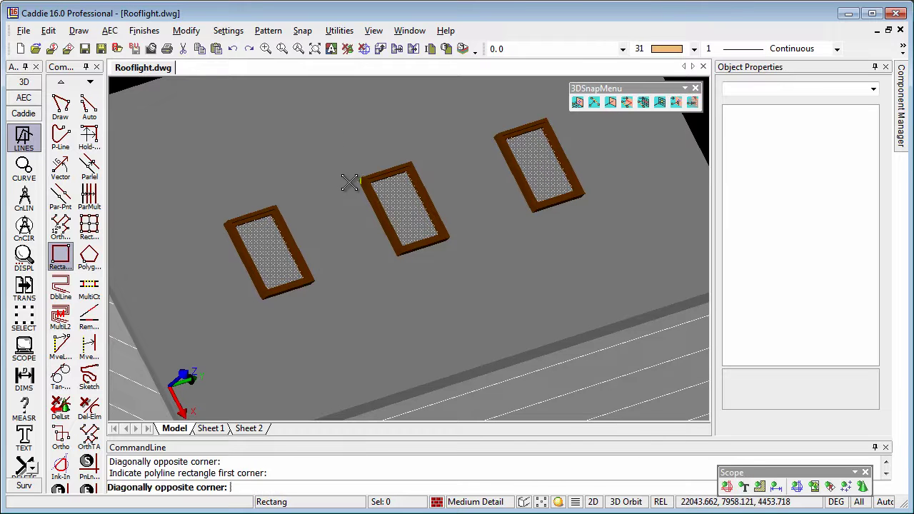
{"action": "left_click", "coordinate": [447, 244]}
{"action": "left_click", "coordinate": [488, 135]}
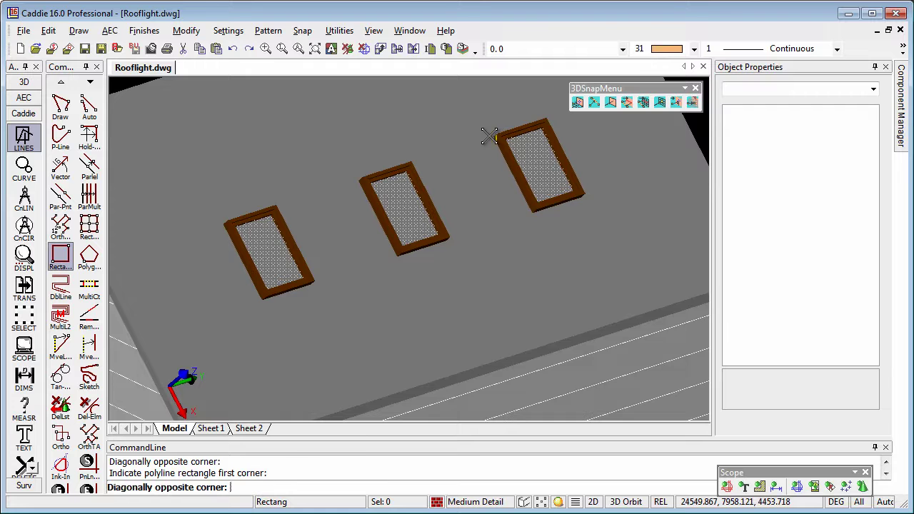
{"action": "left_click", "coordinate": [584, 203]}
{"action": "middle_click_drag", "start_coordinate": [344, 193], "coordinate": [388, 224]}
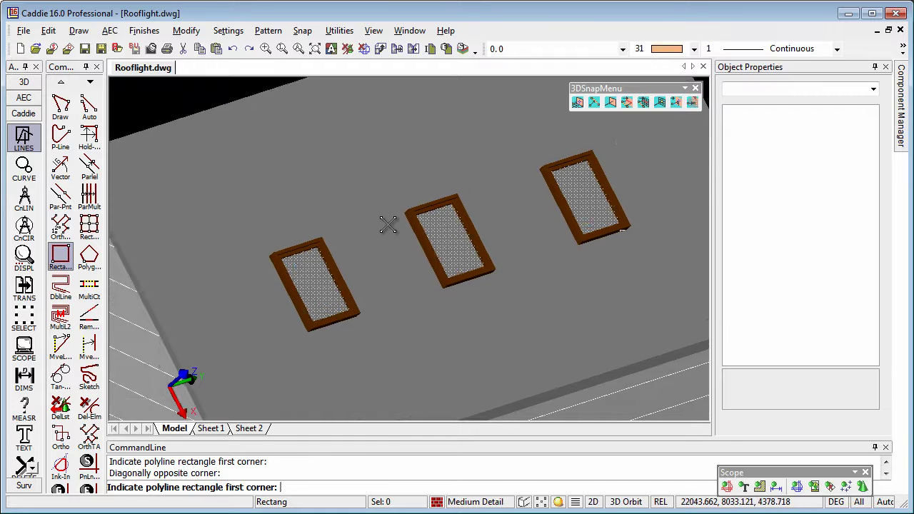
- Cut holes in the second house's roof slab from the three closed polyline rectangles at the rooflights
{"action": "left_click", "coordinate": [24, 97]}
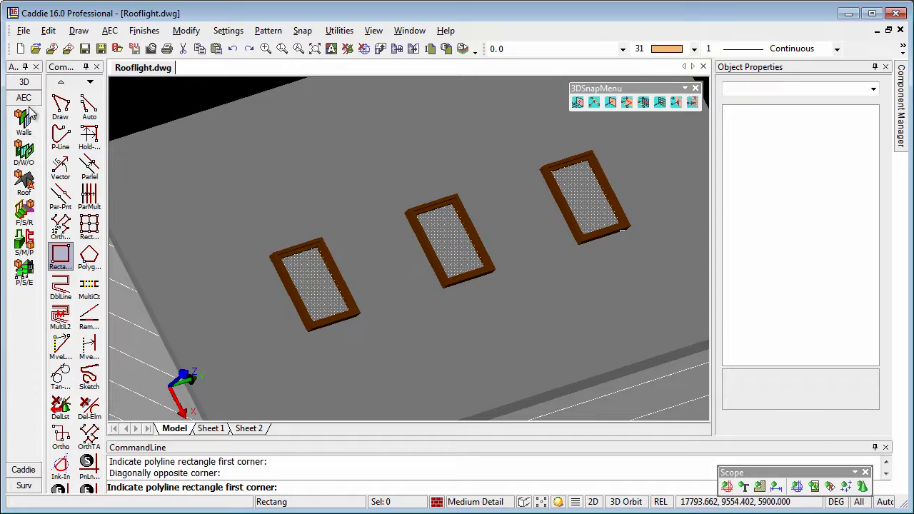
{"action": "left_click", "coordinate": [24, 213]}
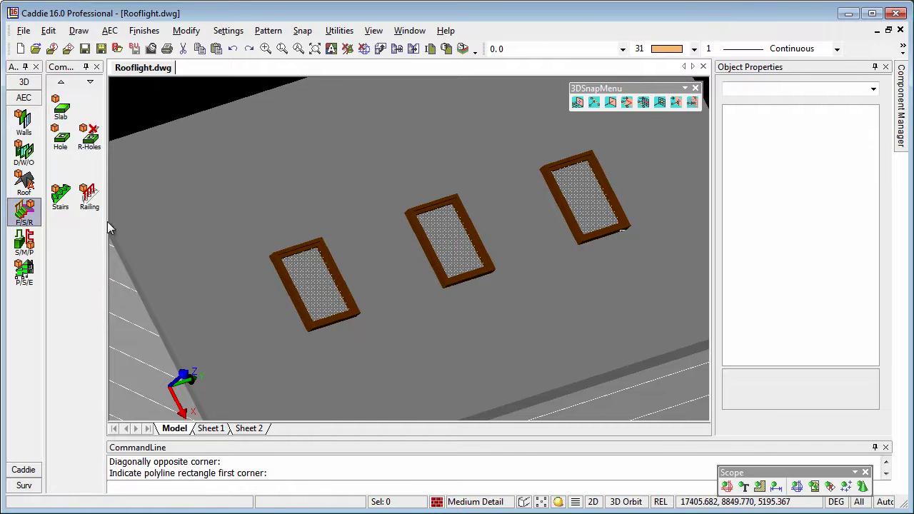
{"action": "left_click", "coordinate": [61, 137]}
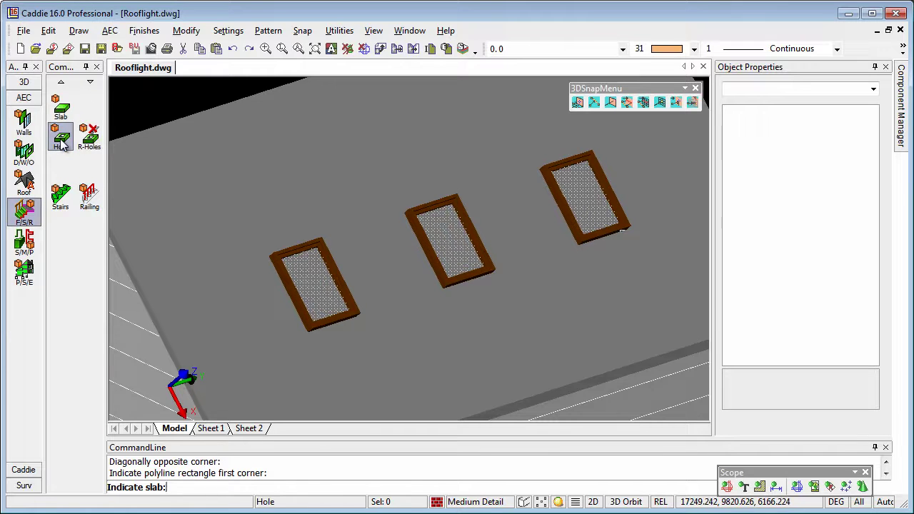
{"action": "left_click", "coordinate": [234, 188]}
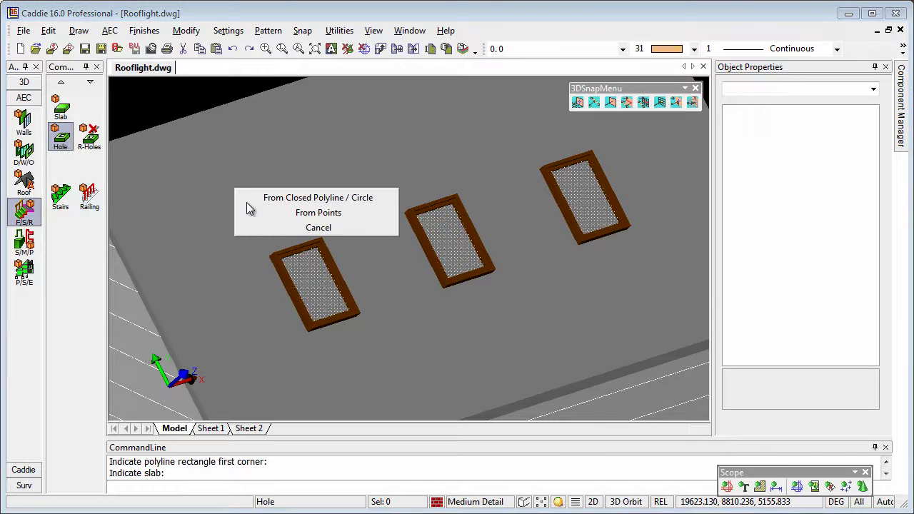
{"action": "left_click", "coordinate": [338, 198]}
{"action": "left_click", "coordinate": [275, 277]}
{"action": "left_click", "coordinate": [419, 253]}
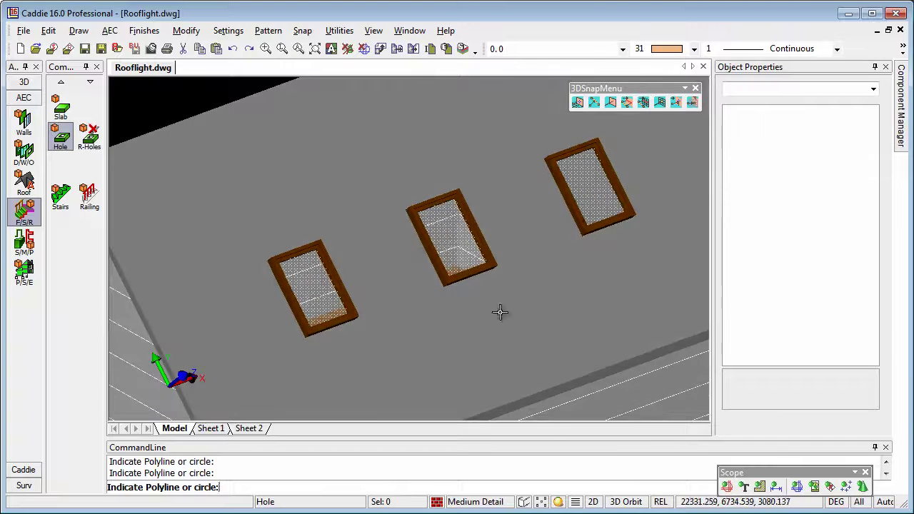
{"action": "left_click", "coordinate": [574, 211]}
{"action": "scroll", "coordinate": [520, 274], "scroll_direction": "down", "scroll_amount": 3}
{"action": "middle_click_drag", "start_coordinate": [521, 274], "coordinate": [472, 265]}
{"action": "scroll", "coordinate": [472, 265], "scroll_direction": "down", "scroll_amount": 4}
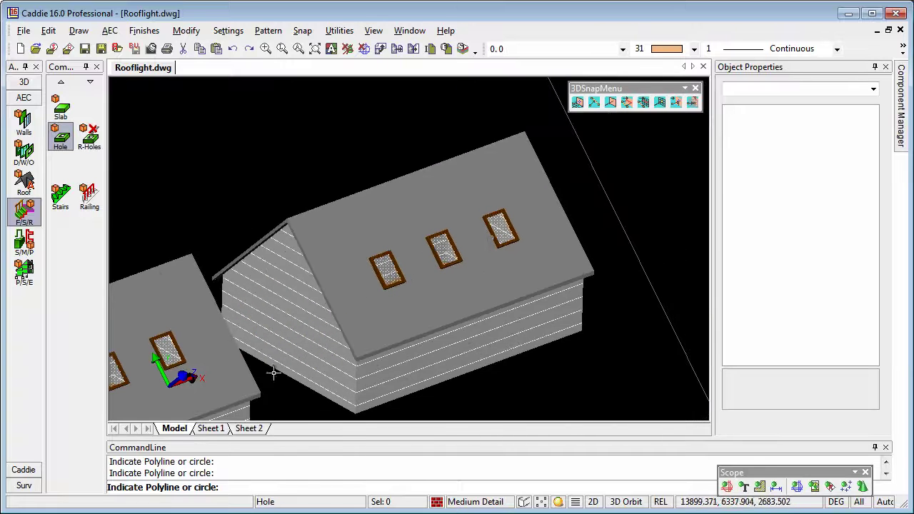
- Reset the UCS to World and view the second house with its three rooflights
{"action": "left_click", "coordinate": [24, 82]}
{"action": "left_click", "coordinate": [24, 135]}
{"action": "left_click", "coordinate": [61, 108]}
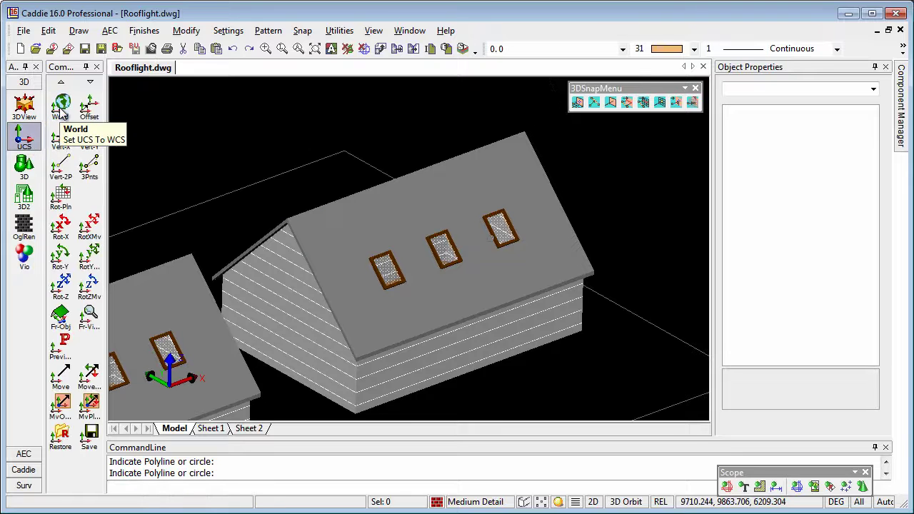
{"action": "middle_click_drag", "start_coordinate": [381, 277], "coordinate": [412, 275]}
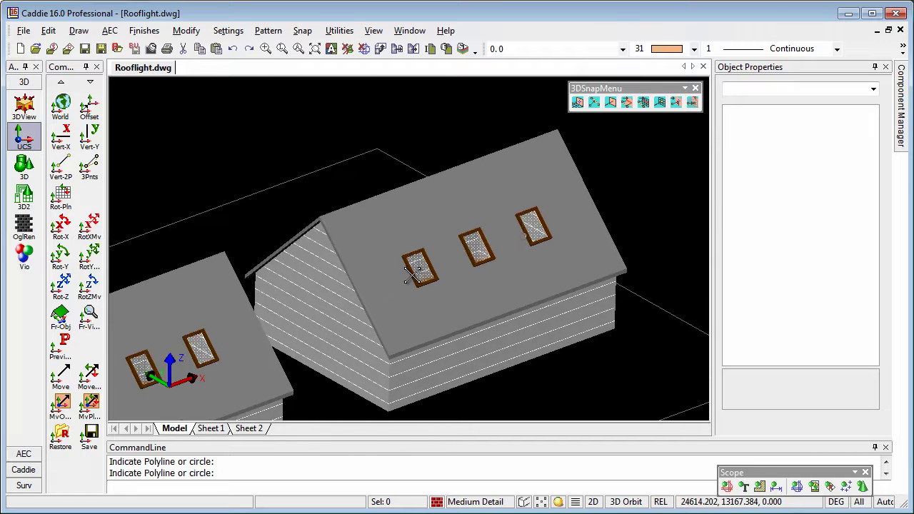